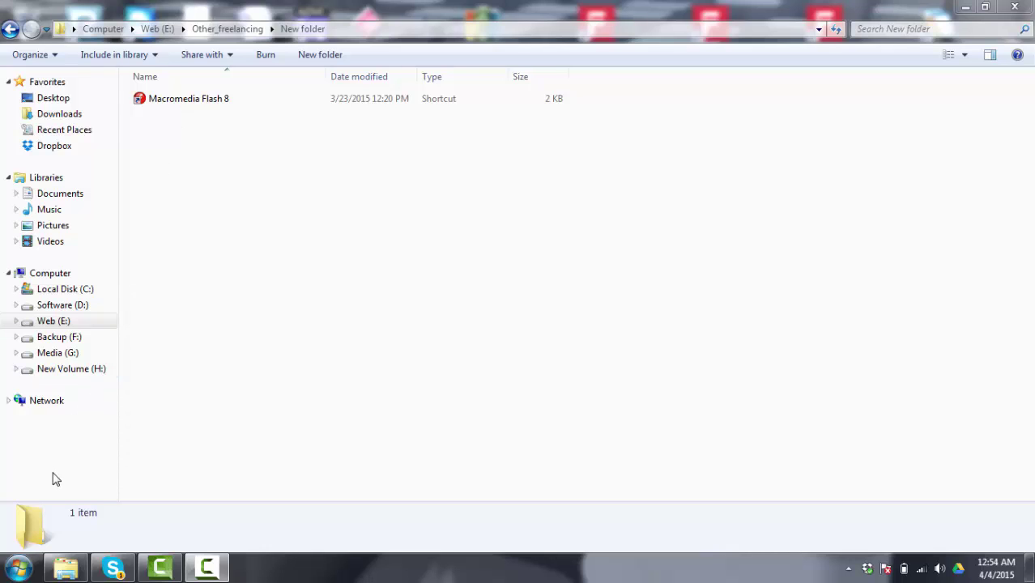
Search the Start menu for 'mac' to list Macromedia Flash 8.
{"action": "left_click", "coordinate": [18, 568]}
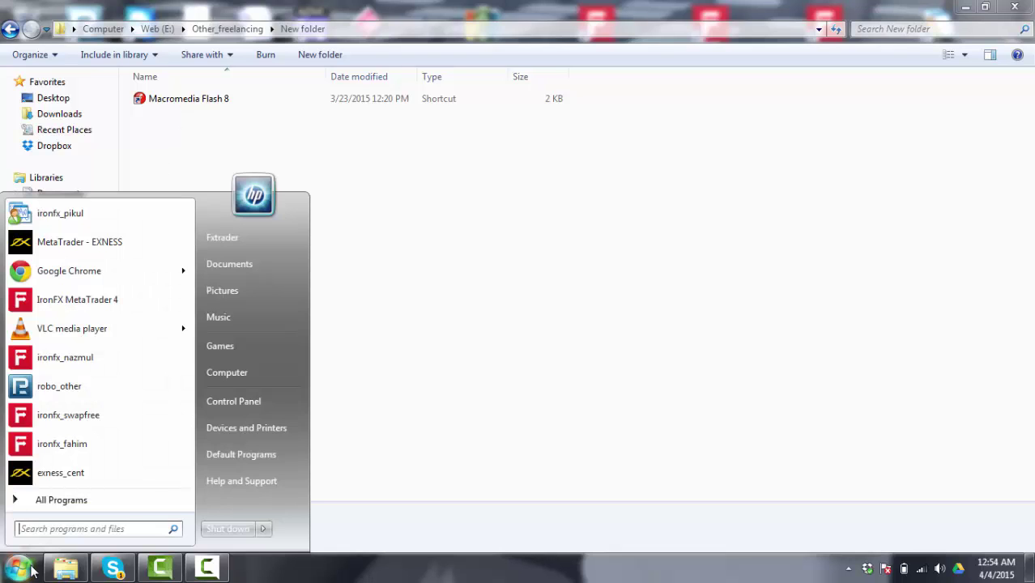
{"action": "left_click", "coordinate": [50, 528]}
{"action": "type", "text": "mac"}
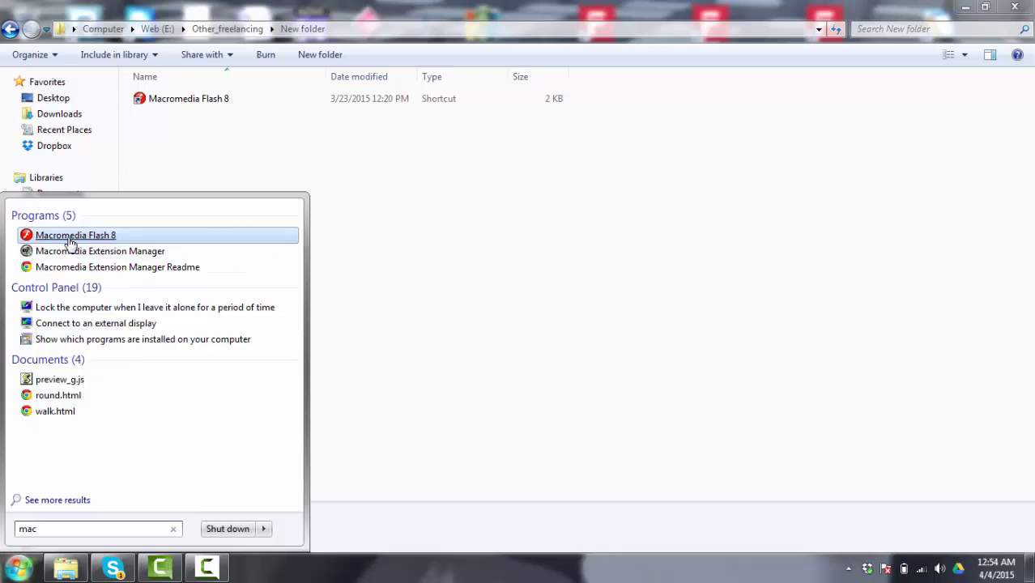
Launch Macromedia Flash 8 and create a blank 550 x 400 Flash document, Untitled-1.
{"action": "left_click", "coordinate": [70, 237]}
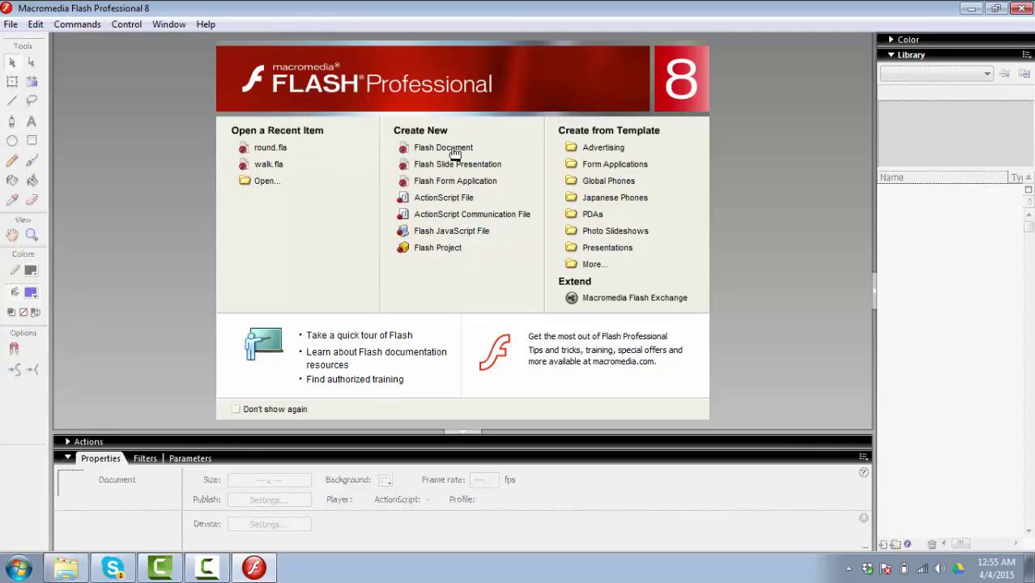
{"action": "left_click", "coordinate": [455, 154]}
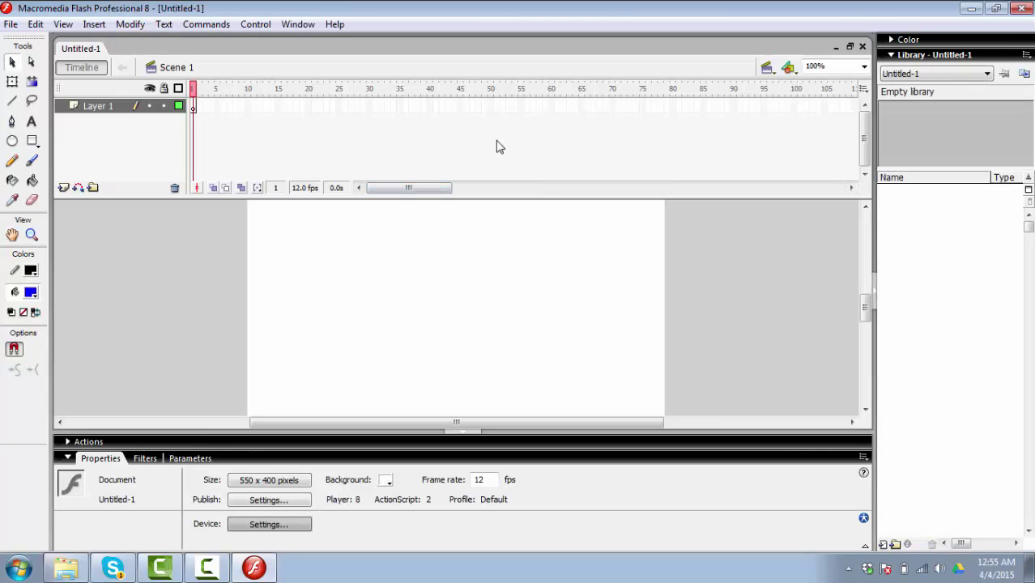
{"action": "left_click", "coordinate": [208, 114]}
{"action": "left_click", "coordinate": [265, 110]}
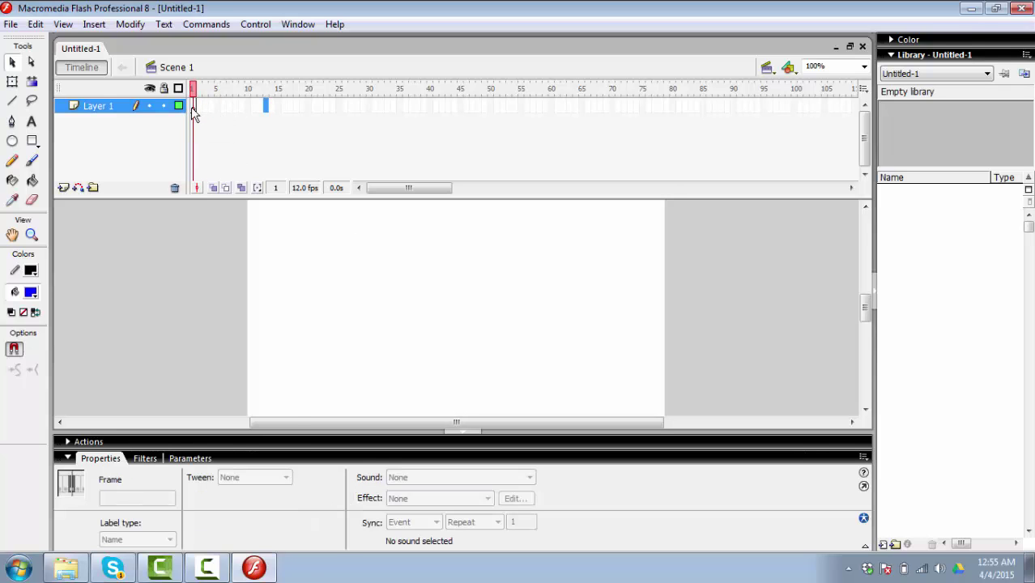
{"action": "left_click", "coordinate": [194, 110]}
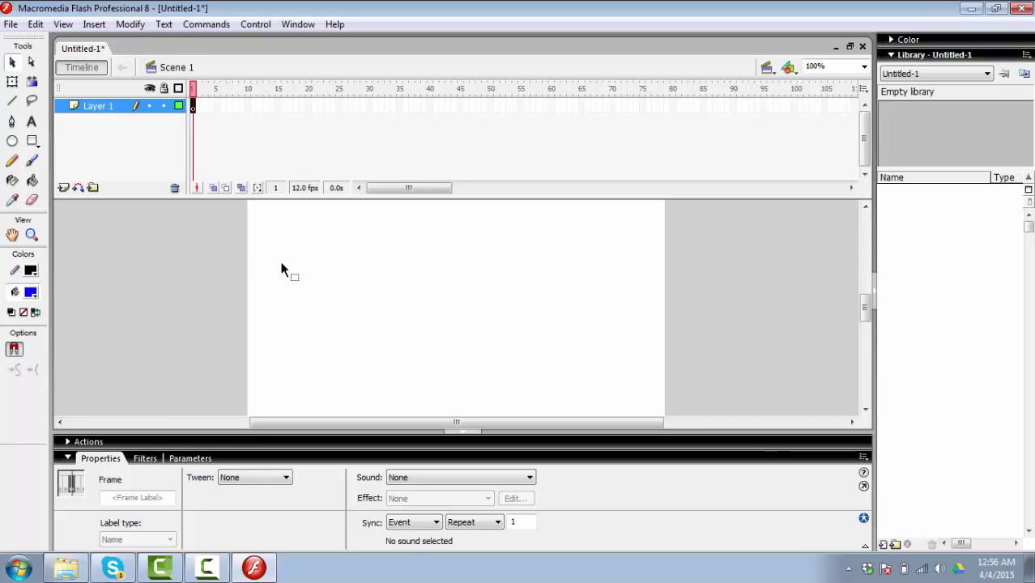
Draw a blue-filled circle near the stage centre, then undo it.
{"action": "left_click", "coordinate": [13, 142]}
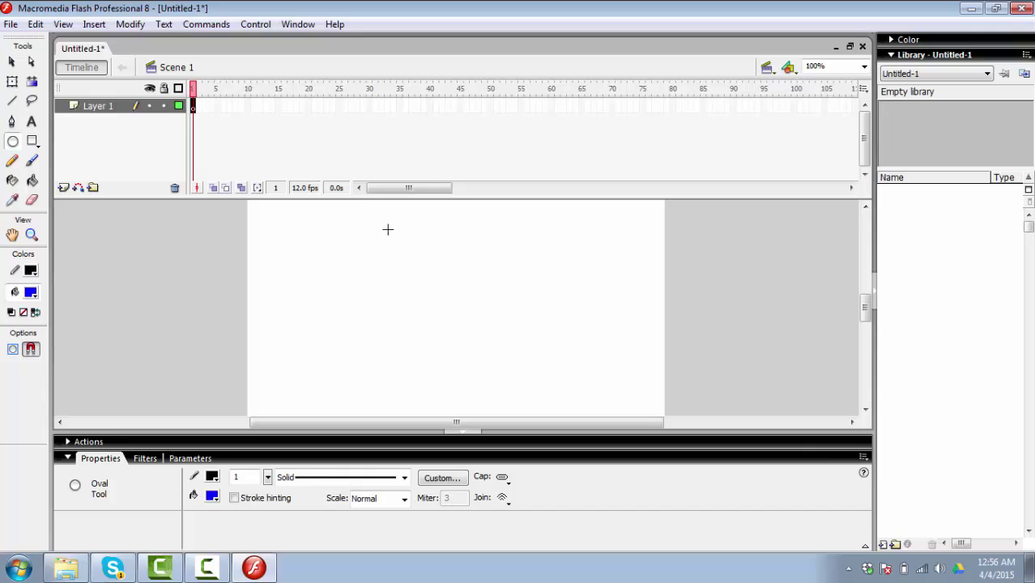
{"action": "left_click_drag", "start_coordinate": [393, 234], "coordinate": [538, 374]}
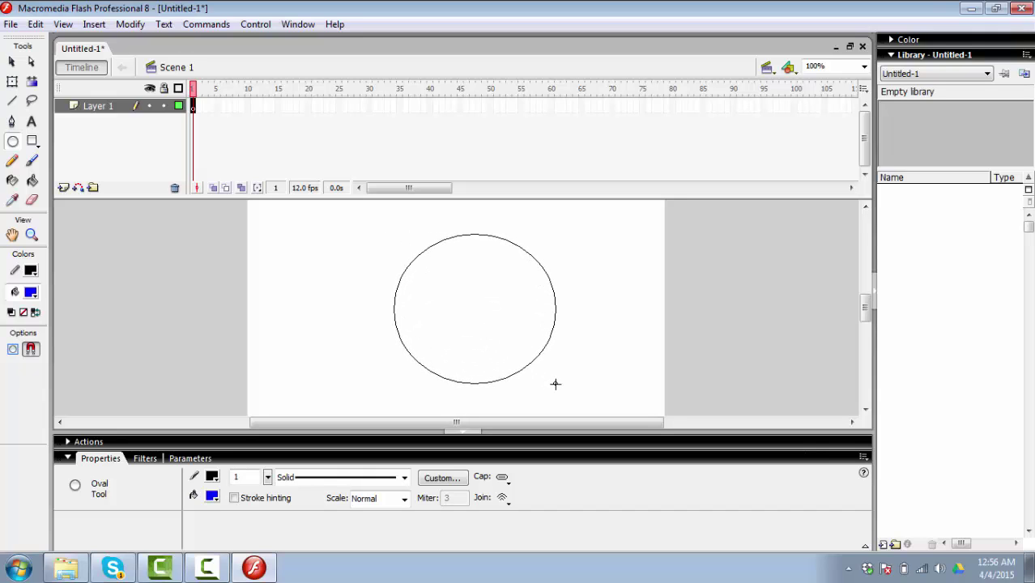
{"action": "left_click_drag", "start_coordinate": [538, 374], "coordinate": [559, 389]}
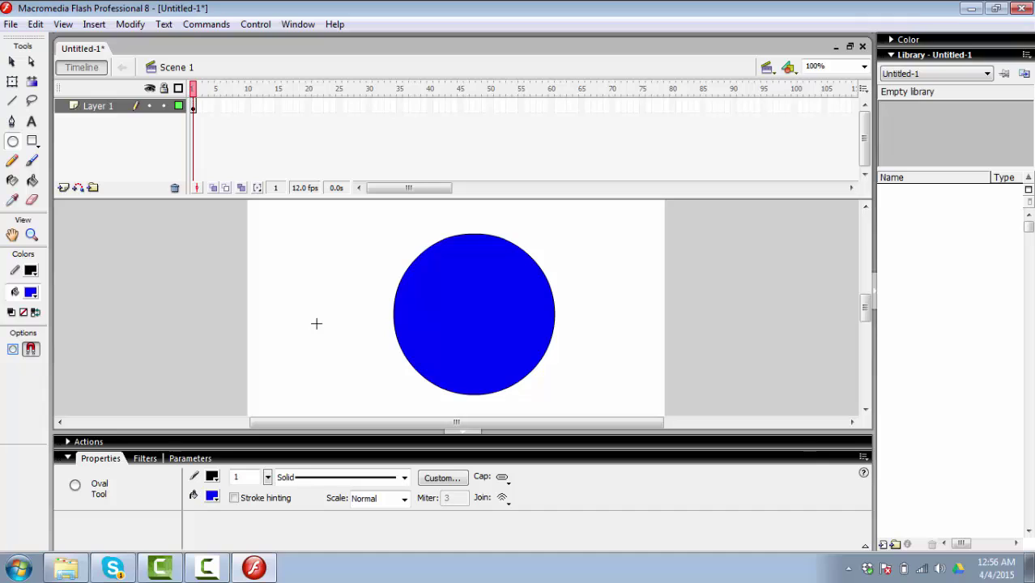
{"action": "key", "text": "ctrl+z"}
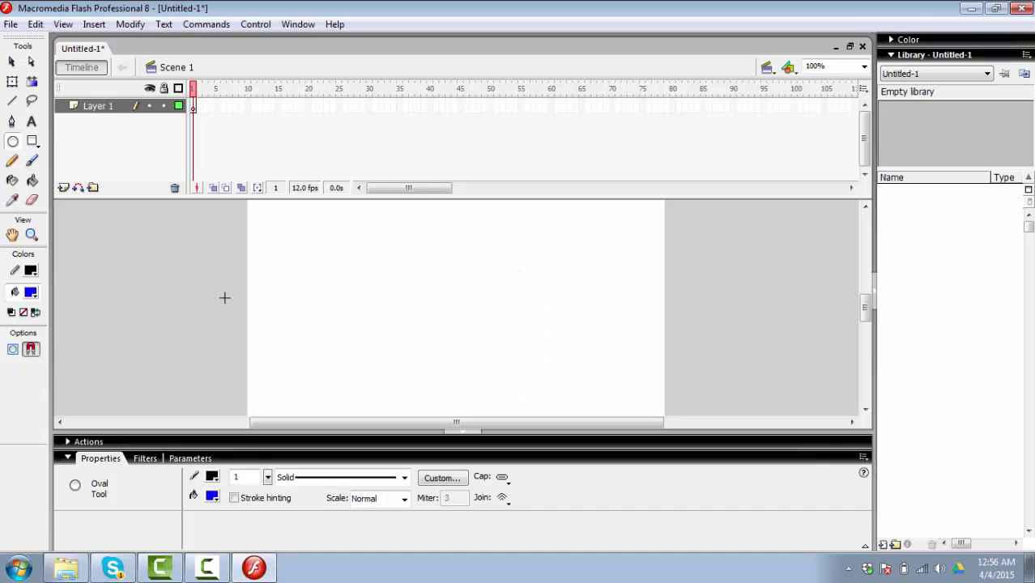
Set the fill colour to white and redraw the circle near the stage centre.
{"action": "left_click", "coordinate": [37, 295]}
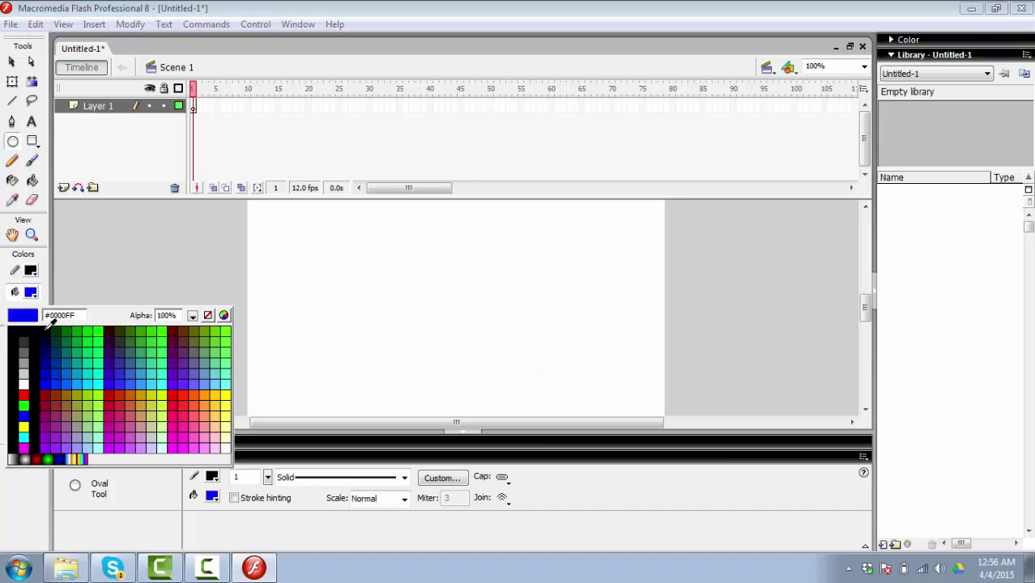
{"action": "left_click", "coordinate": [28, 377]}
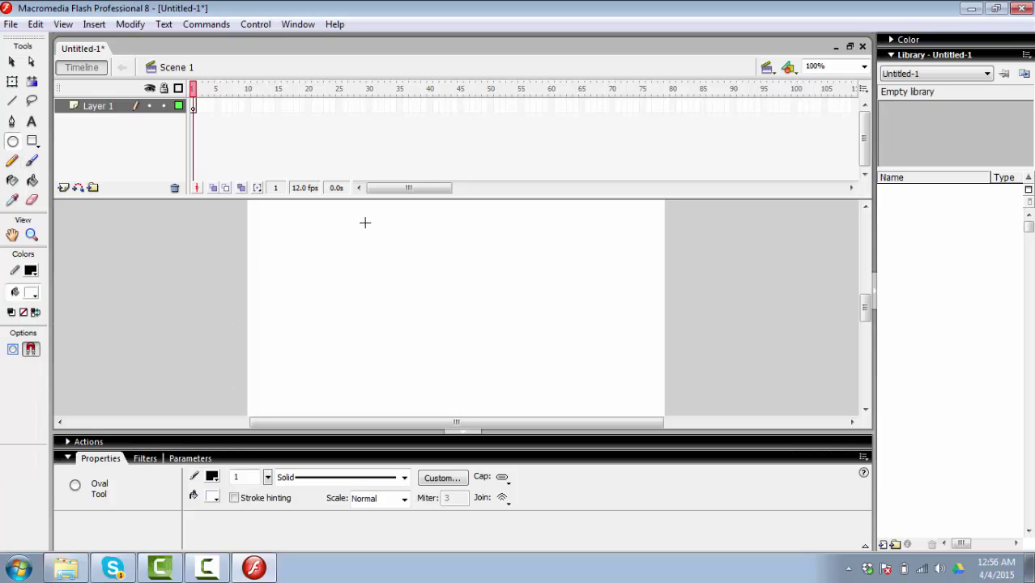
{"action": "left_click_drag", "start_coordinate": [365, 222], "coordinate": [540, 386]}
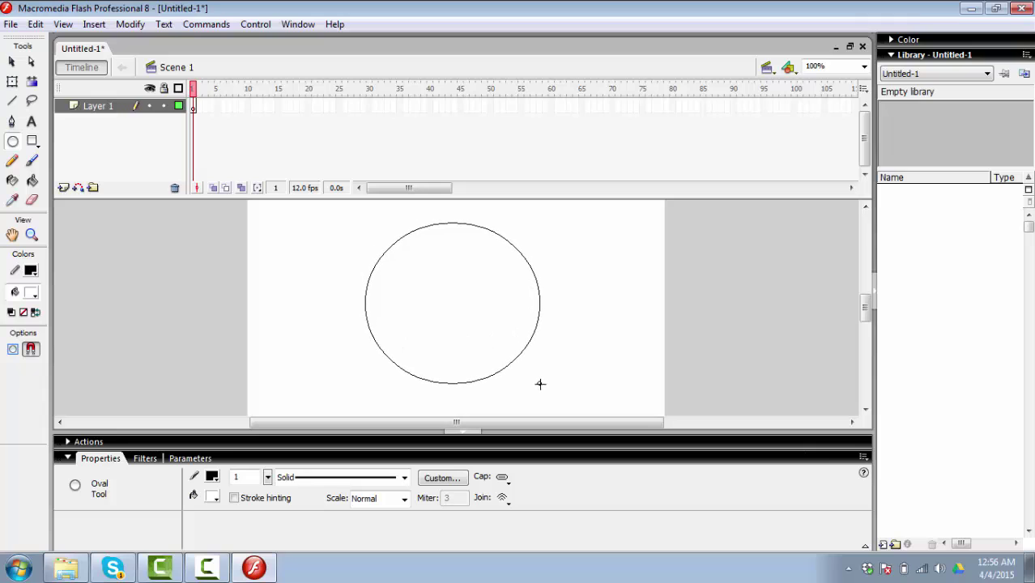
{"action": "left_click_drag", "start_coordinate": [540, 386], "coordinate": [541, 393]}
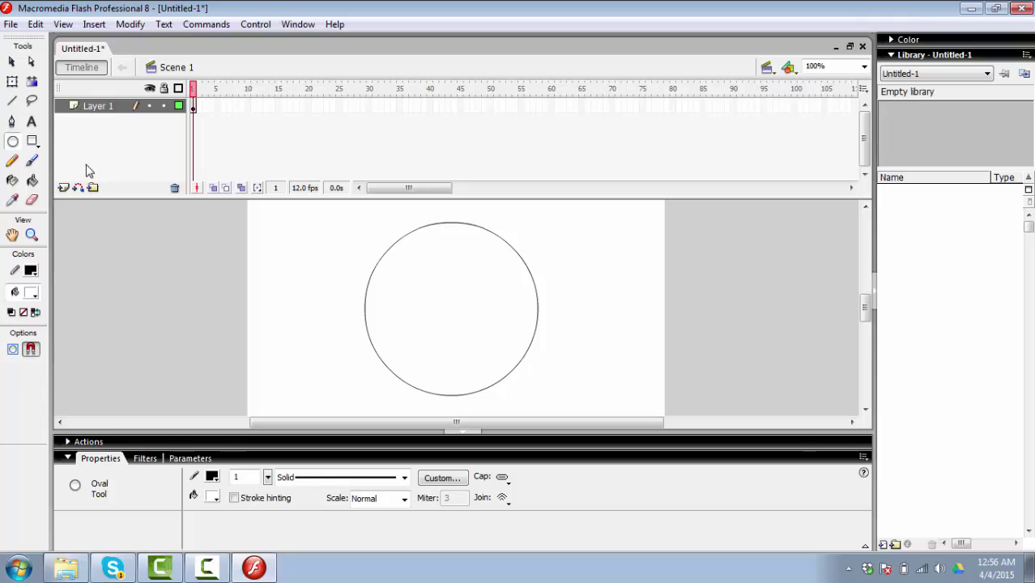
Draw a vertical and a horizontal line through the circle's centre, then deselect.
{"action": "left_click", "coordinate": [12, 104]}
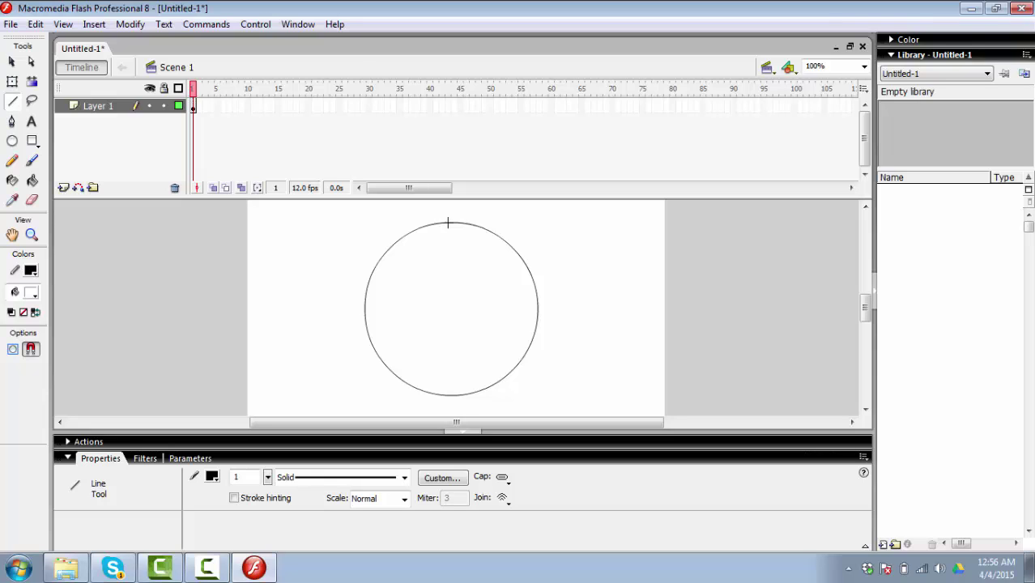
{"action": "mouse_move", "coordinate": [448, 223]}
{"action": "left_mouse_down"}
{"action": "mouse_move", "coordinate": [462, 369]}
{"action": "mouse_move", "coordinate": [453, 396]}
{"action": "left_mouse_up"}
{"action": "left_click_drag", "start_coordinate": [454, 396], "coordinate": [453, 395]}
{"action": "left_click_drag", "start_coordinate": [366, 309], "coordinate": [538, 307]}
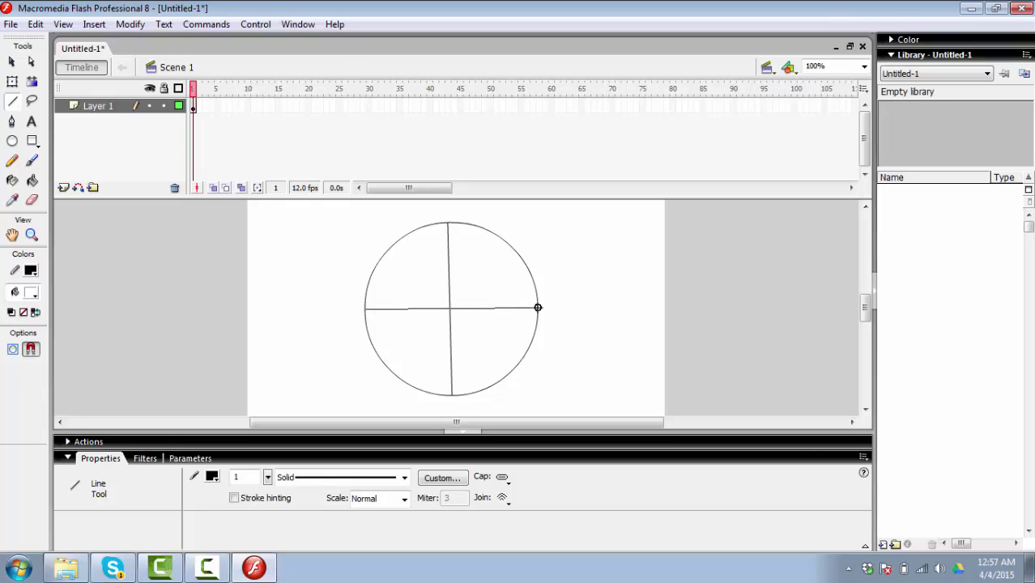
{"action": "right_click", "coordinate": [538, 308]}
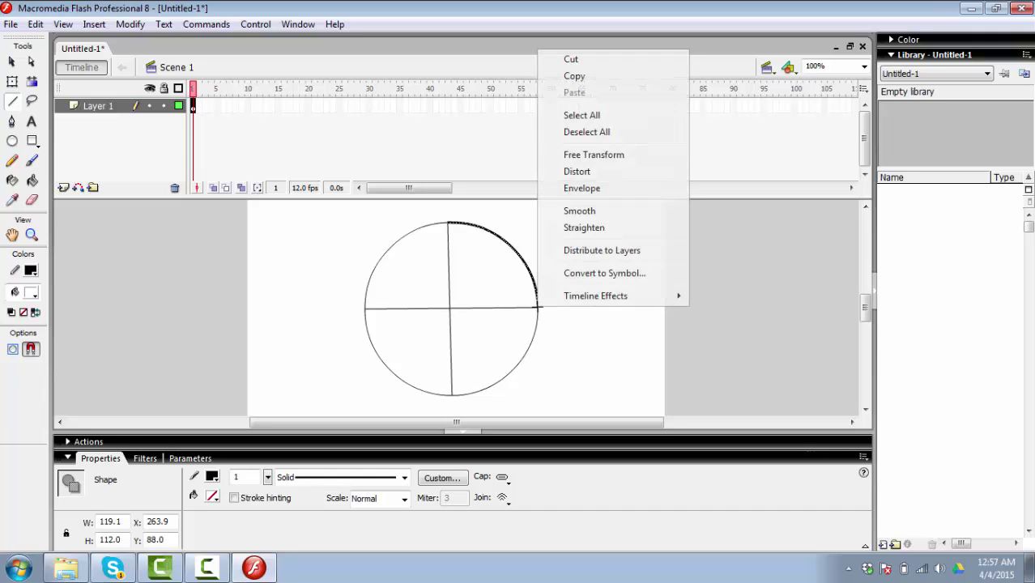
{"action": "left_click", "coordinate": [506, 299]}
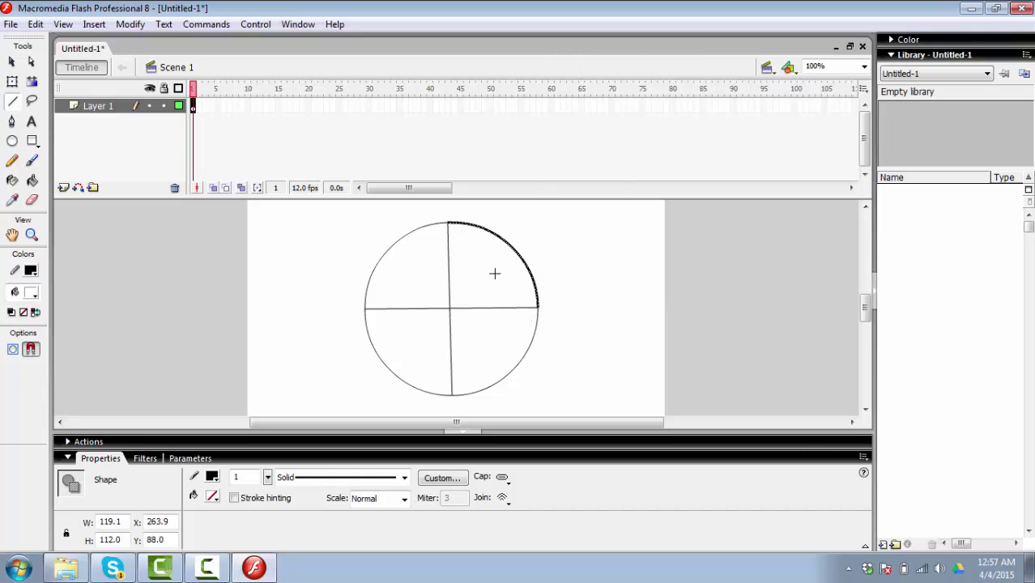
{"action": "left_click", "coordinate": [12, 63]}
{"action": "left_click", "coordinate": [396, 270]}
{"action": "left_click", "coordinate": [351, 245]}
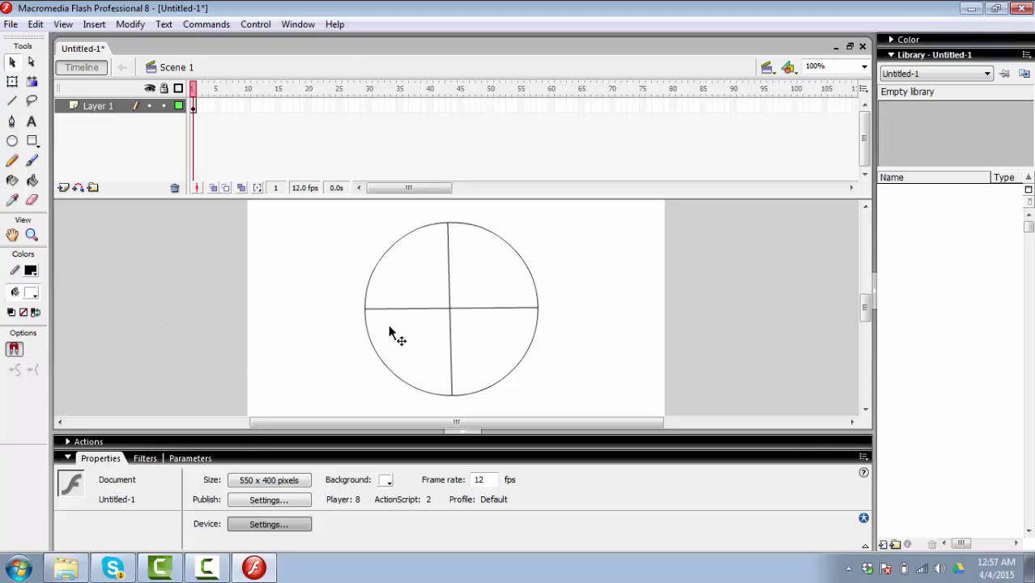
Paint the circle's upper-left quarter blue and lower-left quarter green.
{"action": "left_click", "coordinate": [32, 181]}
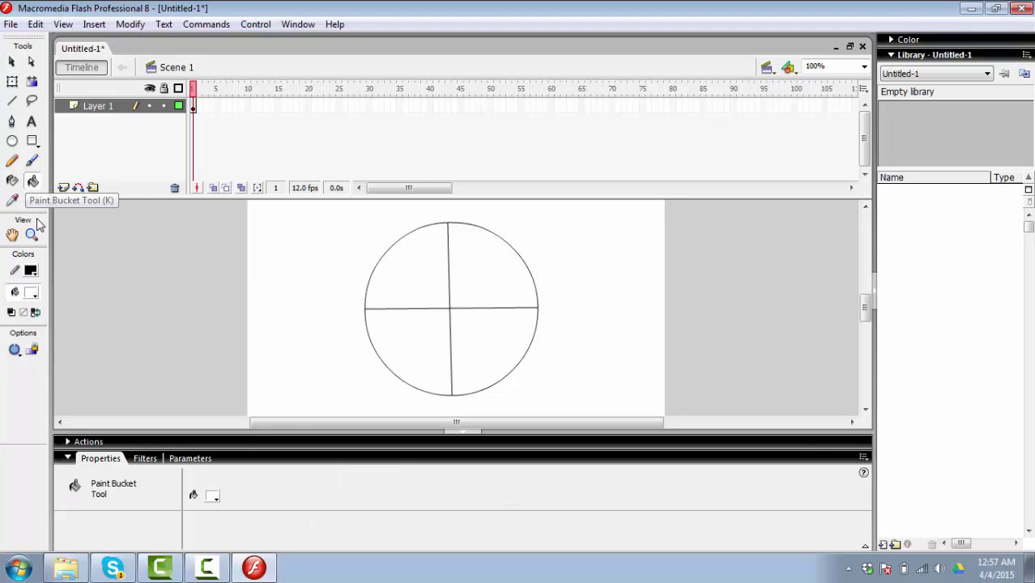
{"action": "left_click", "coordinate": [33, 295]}
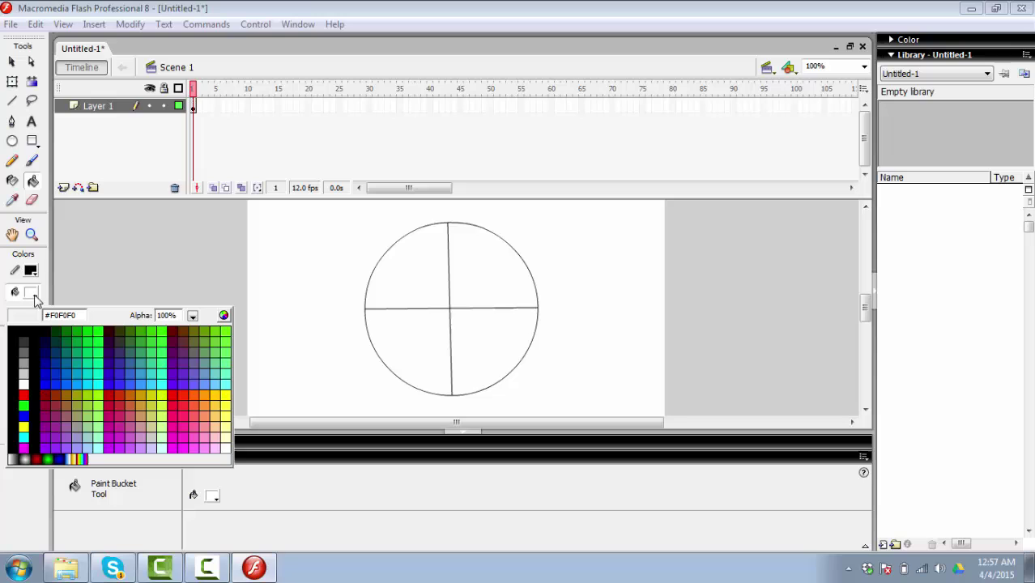
{"action": "left_click", "coordinate": [46, 382]}
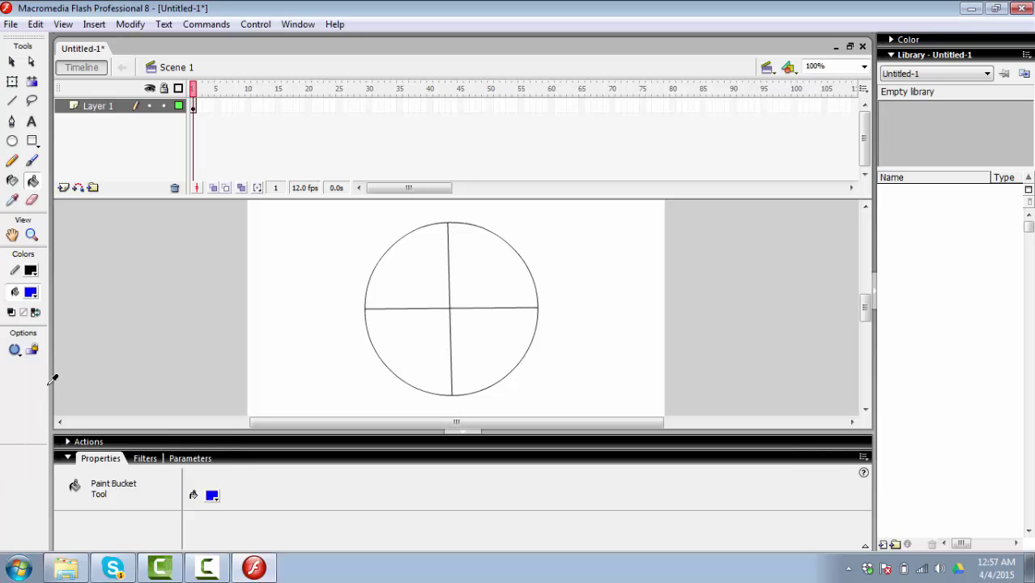
{"action": "left_click", "coordinate": [423, 276]}
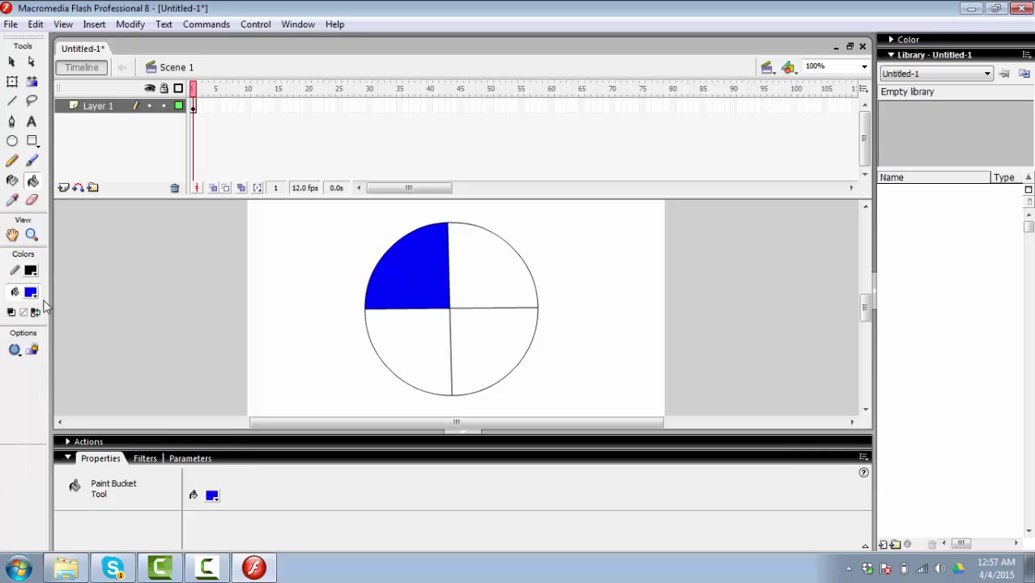
{"action": "left_click", "coordinate": [31, 293]}
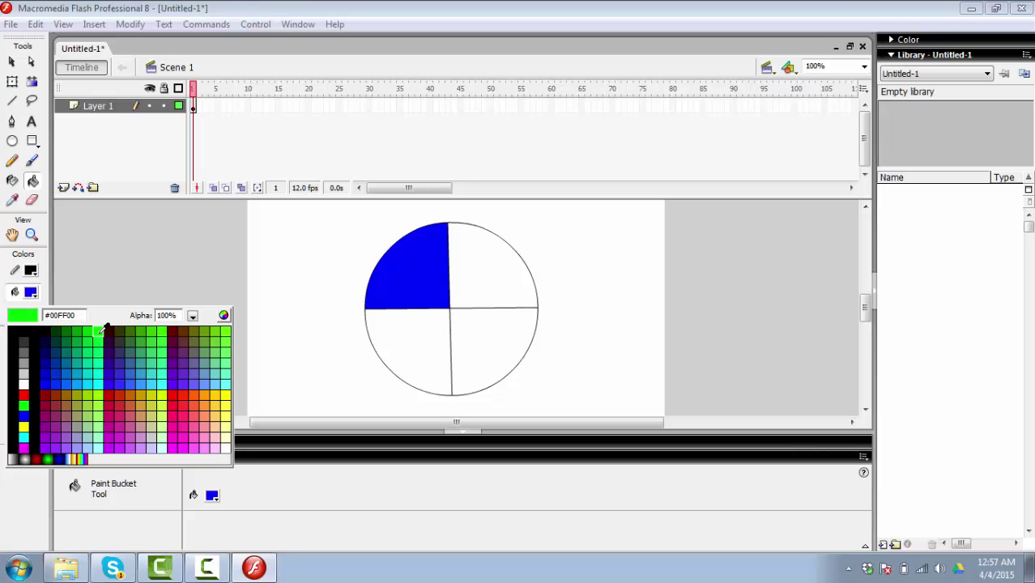
{"action": "left_click", "coordinate": [99, 330]}
{"action": "left_click", "coordinate": [403, 324]}
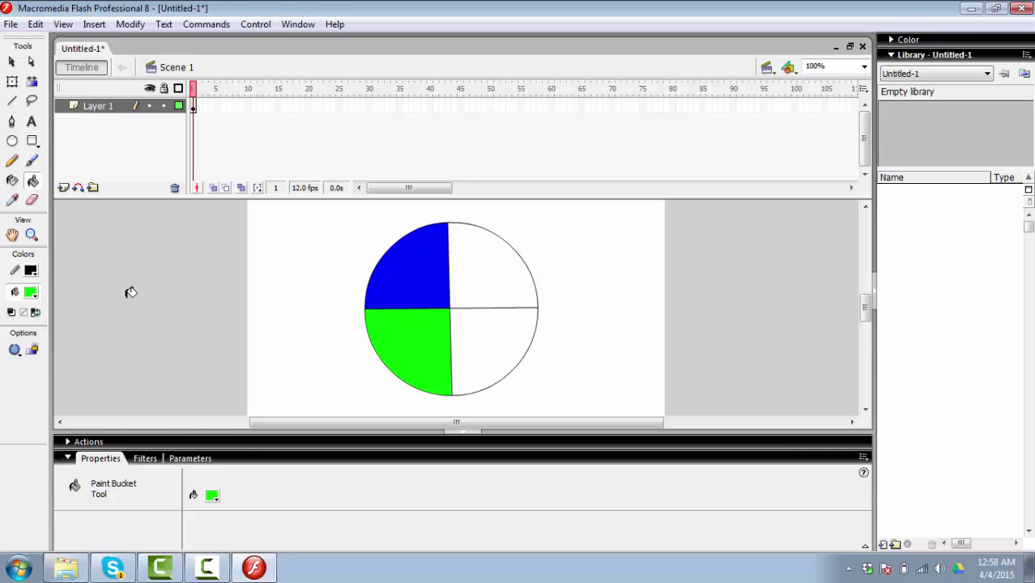
Paint the lower-right quarter red and the upper-right quarter yellow.
{"action": "left_click", "coordinate": [33, 293]}
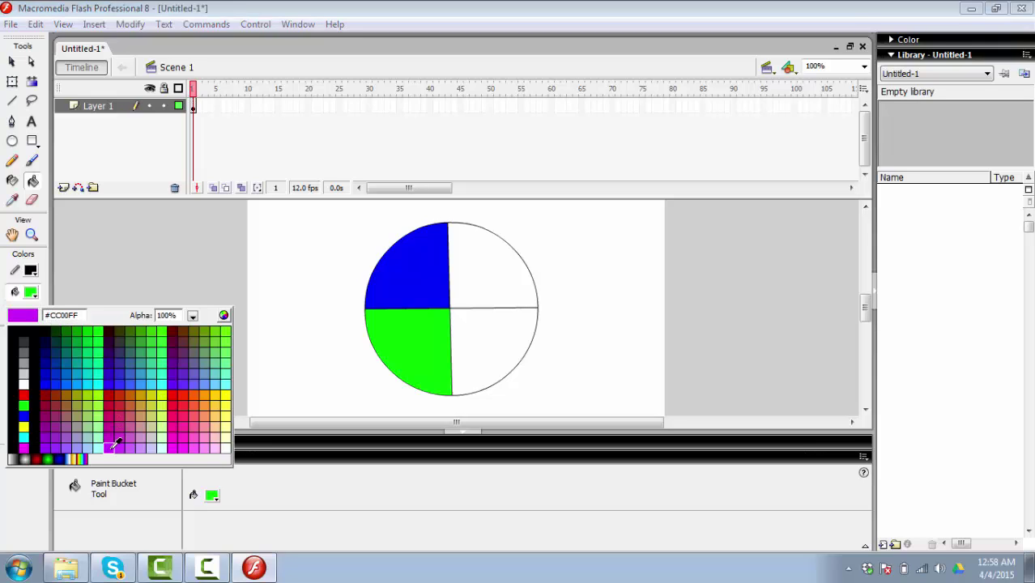
{"action": "left_click", "coordinate": [110, 391]}
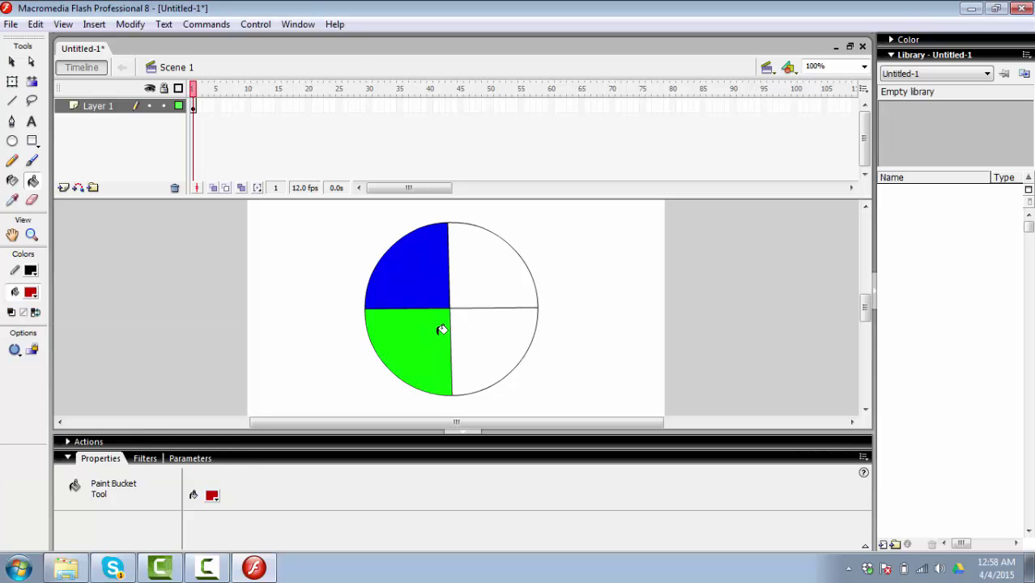
{"action": "left_click", "coordinate": [480, 323]}
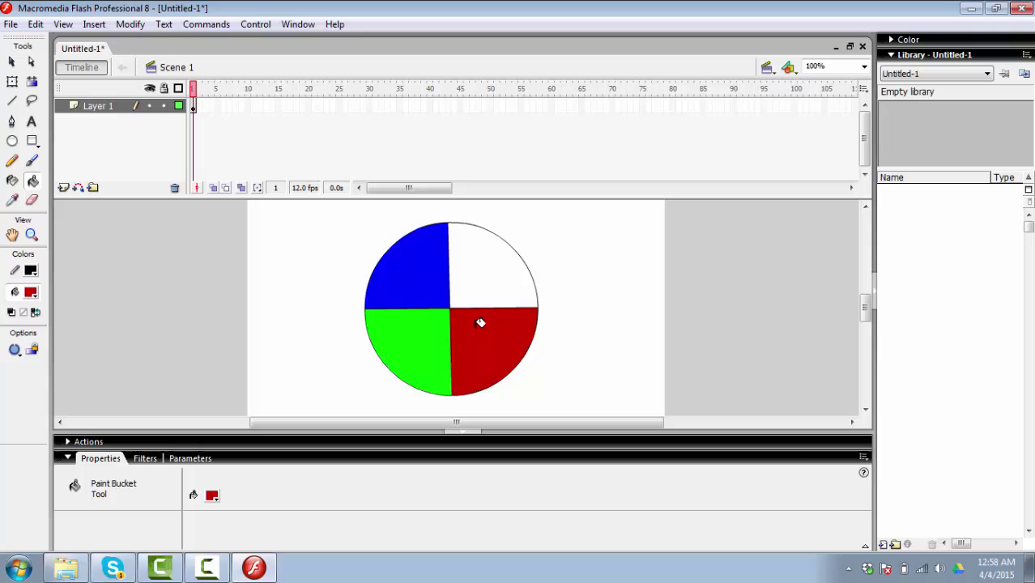
{"action": "left_click", "coordinate": [31, 293]}
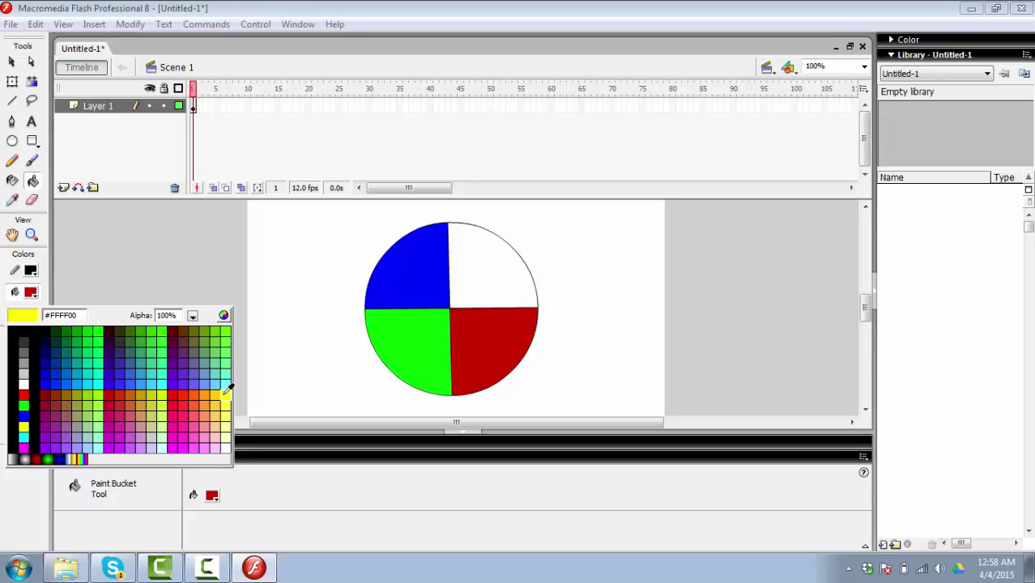
{"action": "left_click", "coordinate": [227, 388]}
{"action": "left_click", "coordinate": [470, 266]}
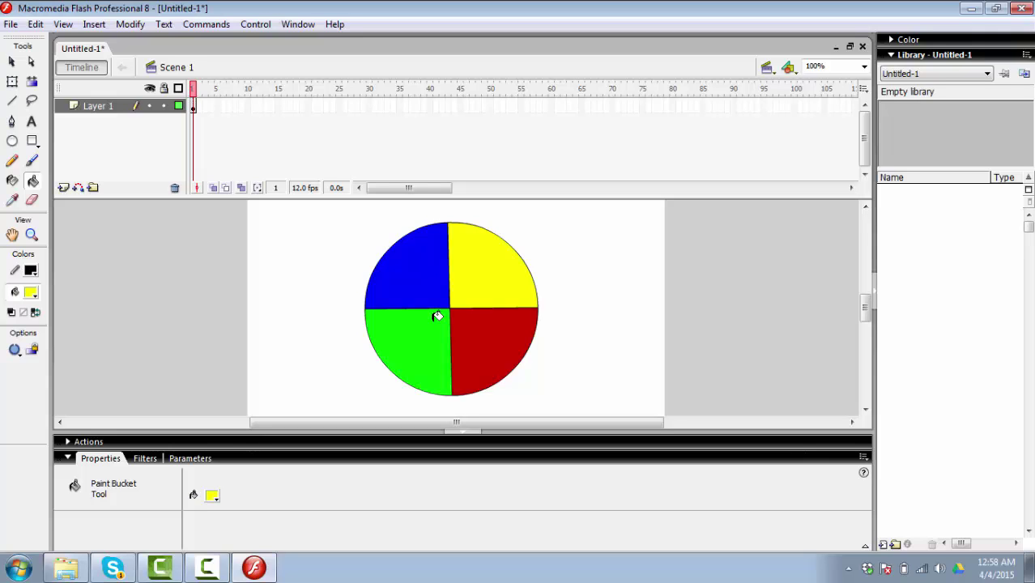
Insert keyframe 2 and repaint the lower-left quarter blue and lower-right green.
{"action": "key", "text": "F6"}
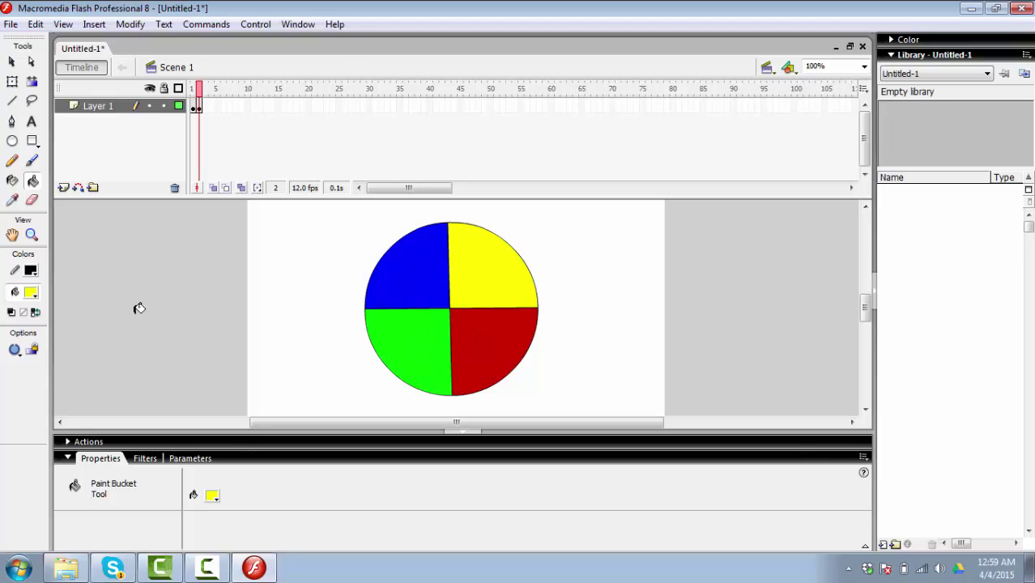
{"action": "left_click", "coordinate": [34, 296]}
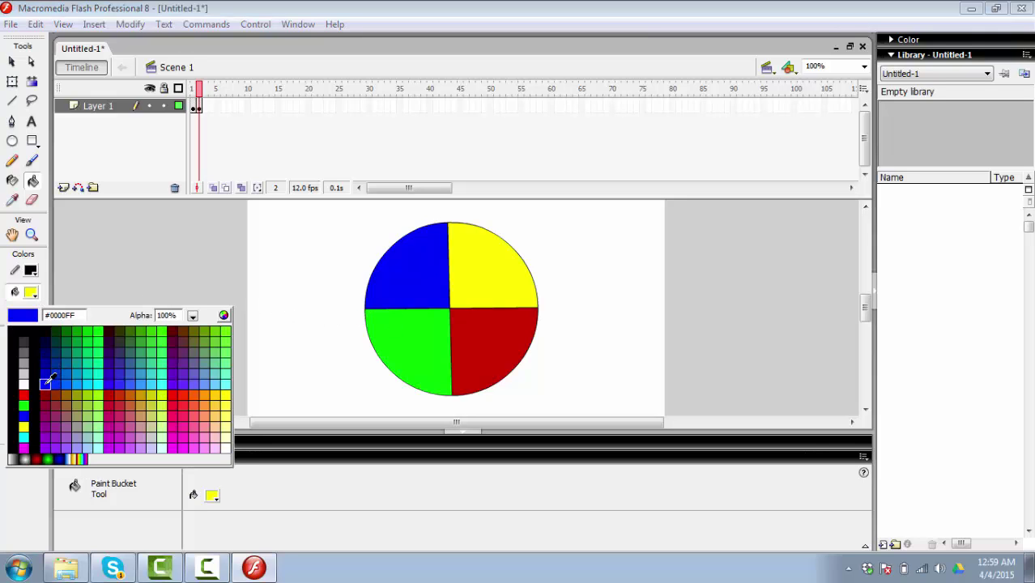
{"action": "left_click", "coordinate": [46, 382]}
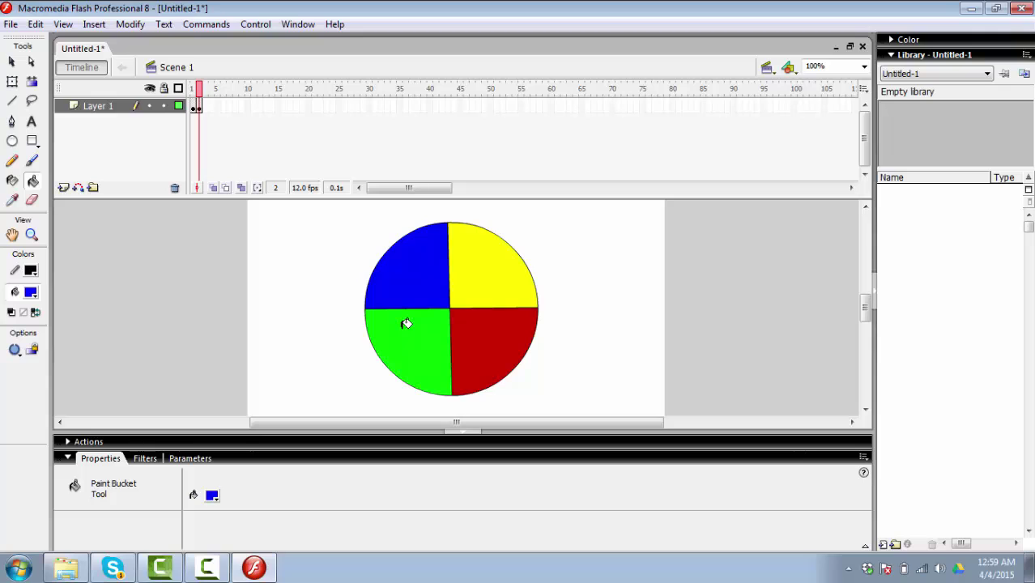
{"action": "left_click", "coordinate": [407, 324]}
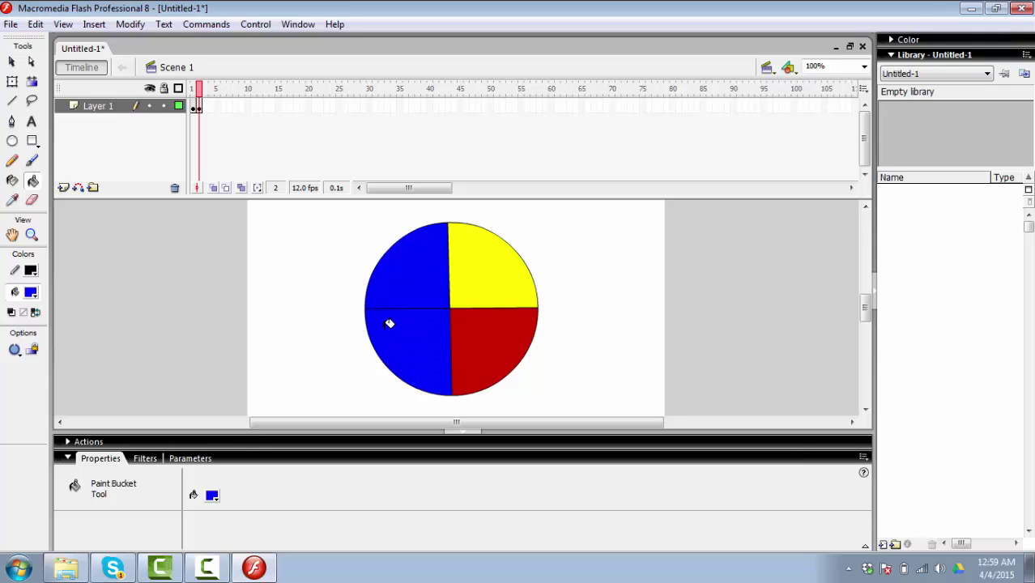
{"action": "left_click", "coordinate": [34, 296]}
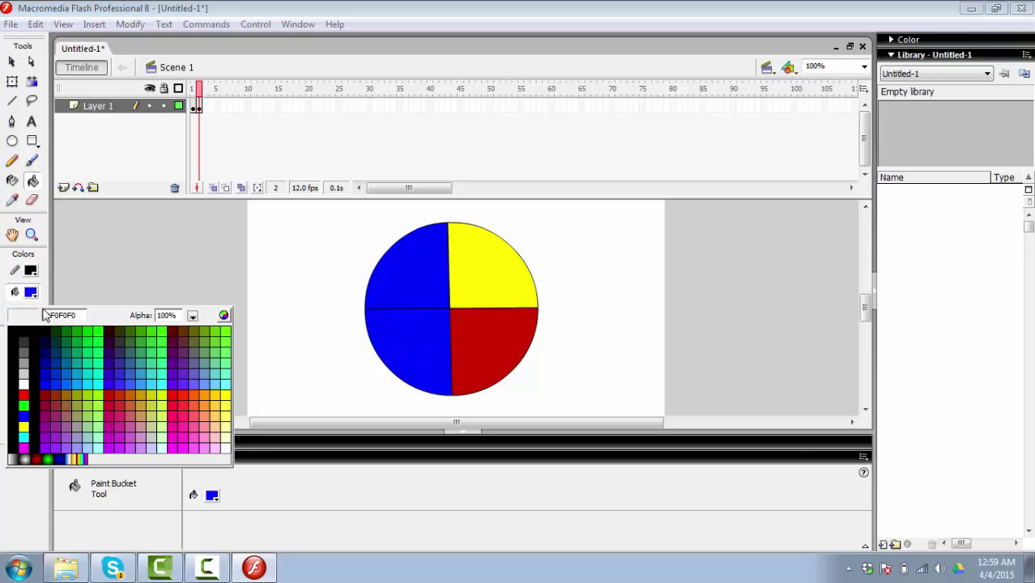
{"action": "left_click", "coordinate": [98, 337]}
{"action": "left_click", "coordinate": [480, 327]}
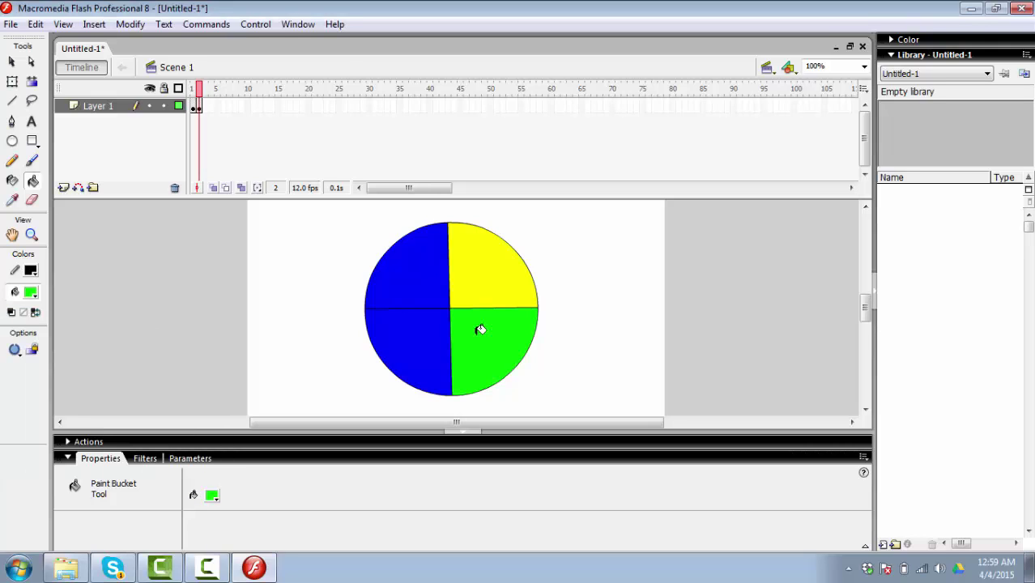
Repaint frame 2's upper-right quarter red and upper-left quarter yellow.
{"action": "left_click", "coordinate": [33, 293]}
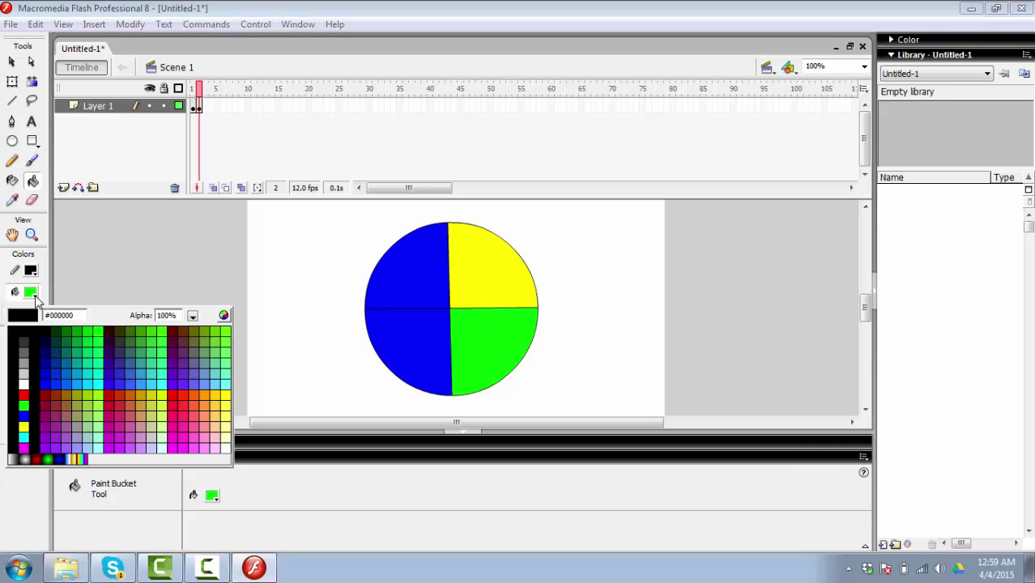
{"action": "left_click", "coordinate": [172, 394]}
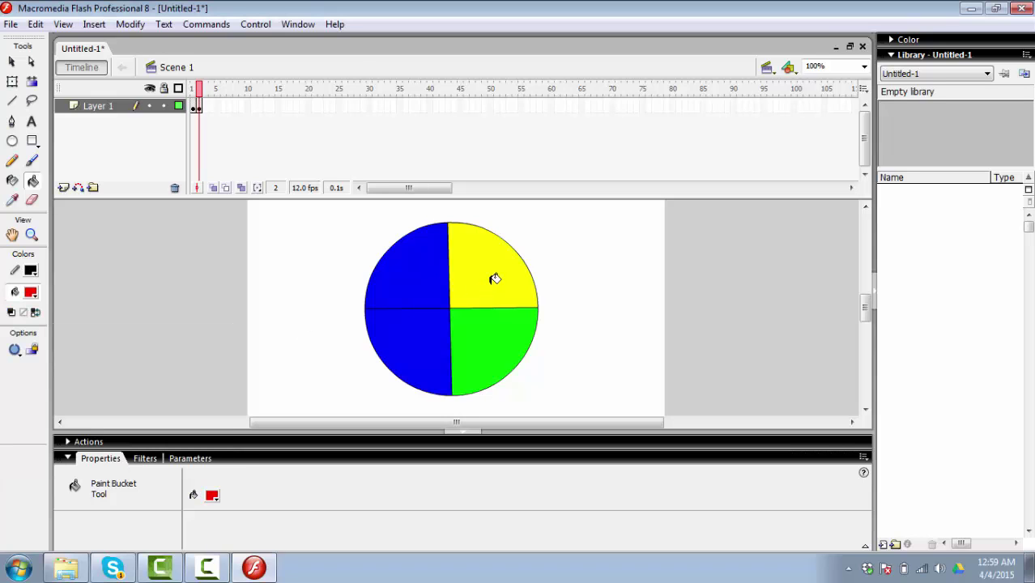
{"action": "left_click", "coordinate": [495, 275]}
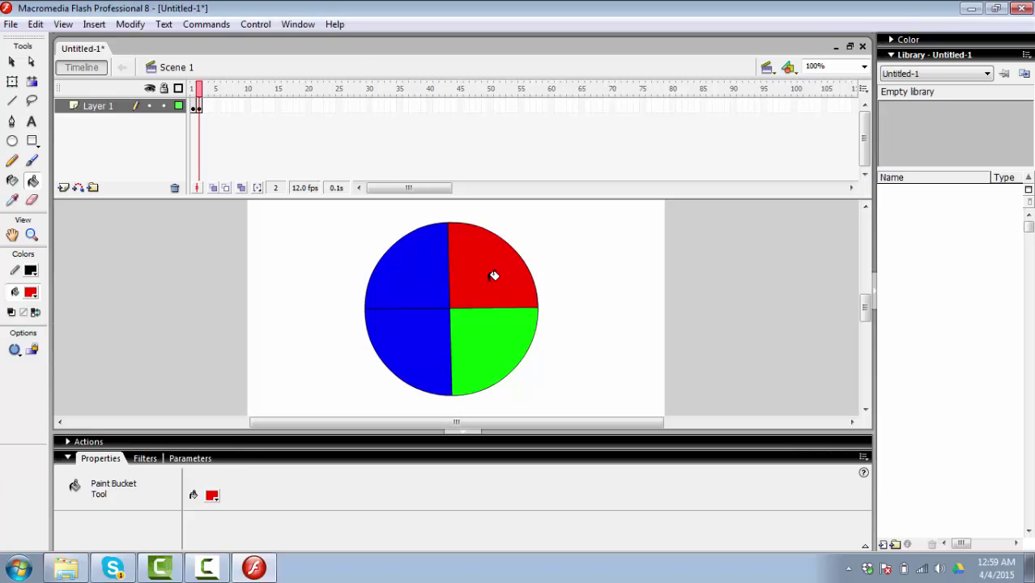
{"action": "left_click", "coordinate": [32, 293]}
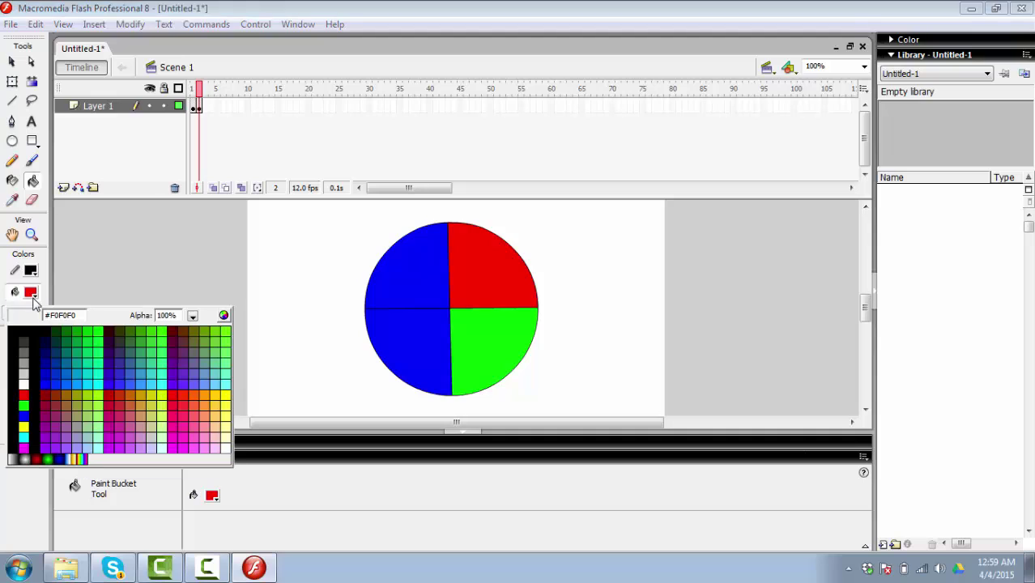
{"action": "left_click", "coordinate": [225, 394]}
{"action": "left_click", "coordinate": [433, 269]}
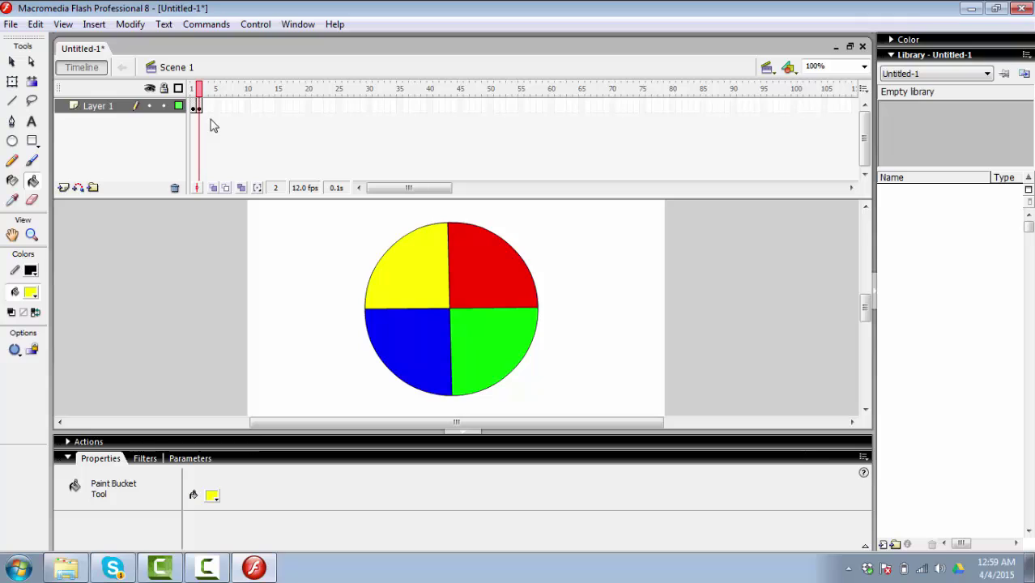
Insert keyframe 3 and repaint the lower-right quarter blue and upper-right green.
{"action": "key", "text": "F6"}
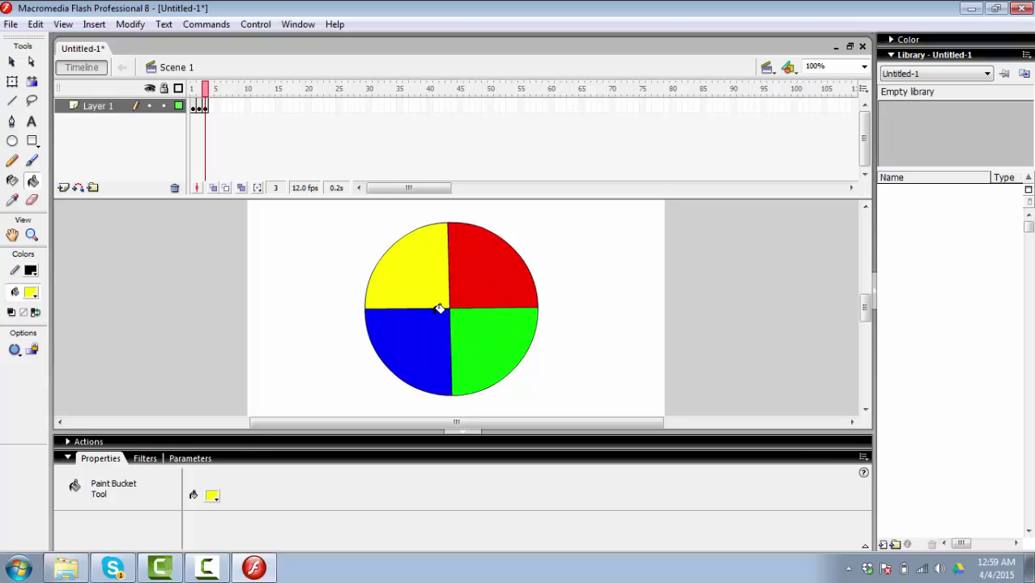
{"action": "left_click", "coordinate": [33, 293]}
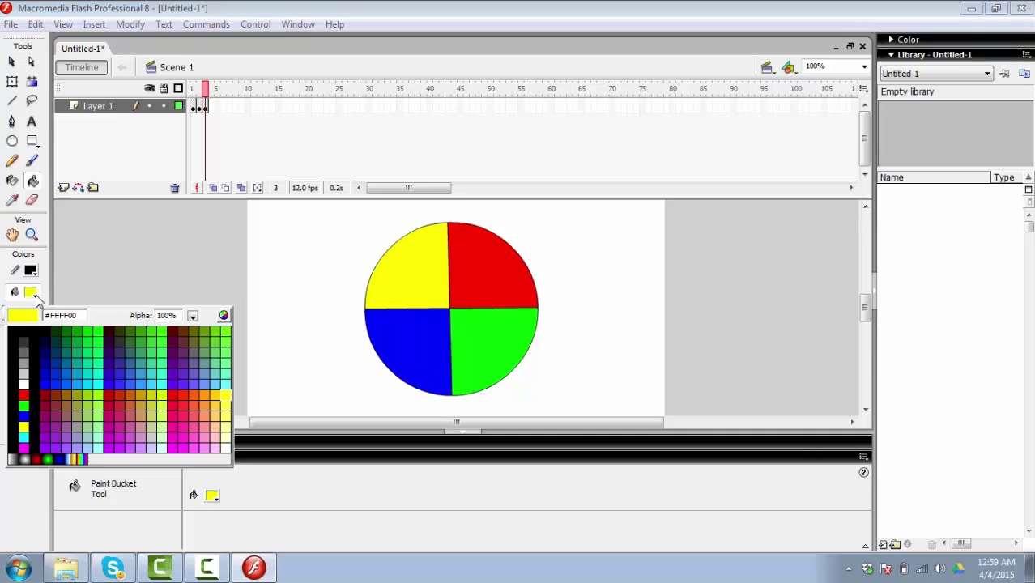
{"action": "left_click", "coordinate": [46, 381]}
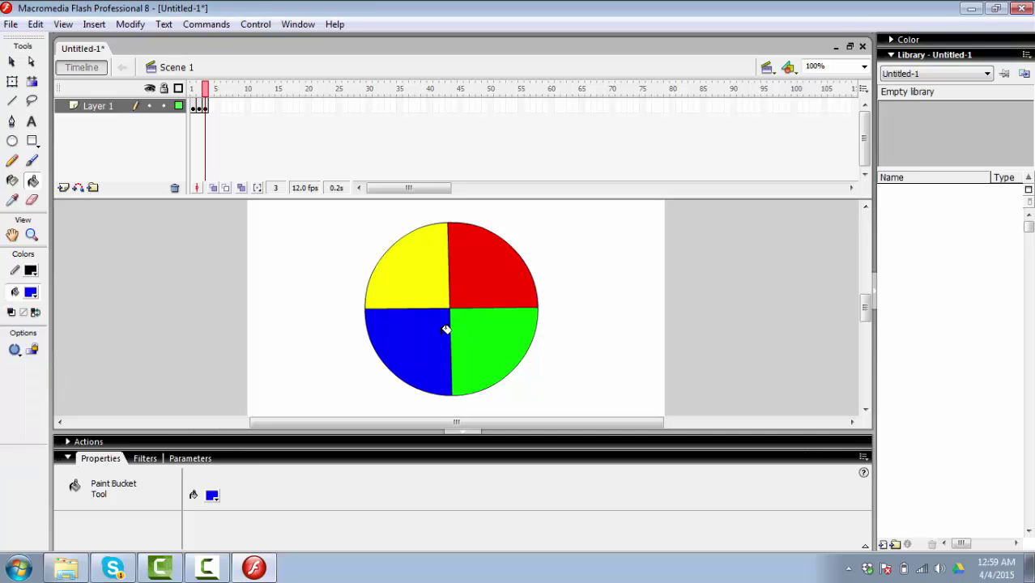
{"action": "left_click", "coordinate": [489, 335]}
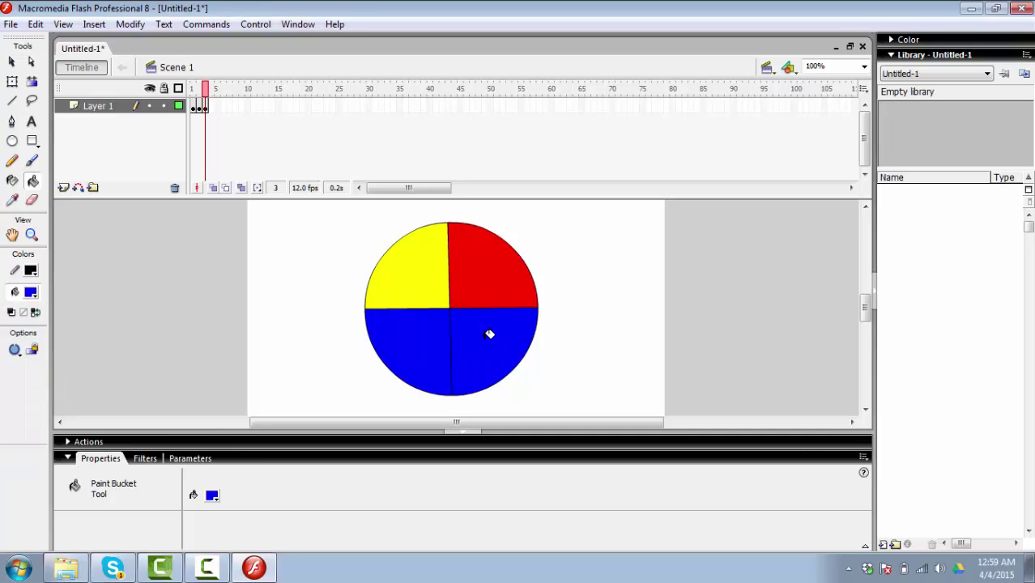
{"action": "left_click", "coordinate": [31, 293]}
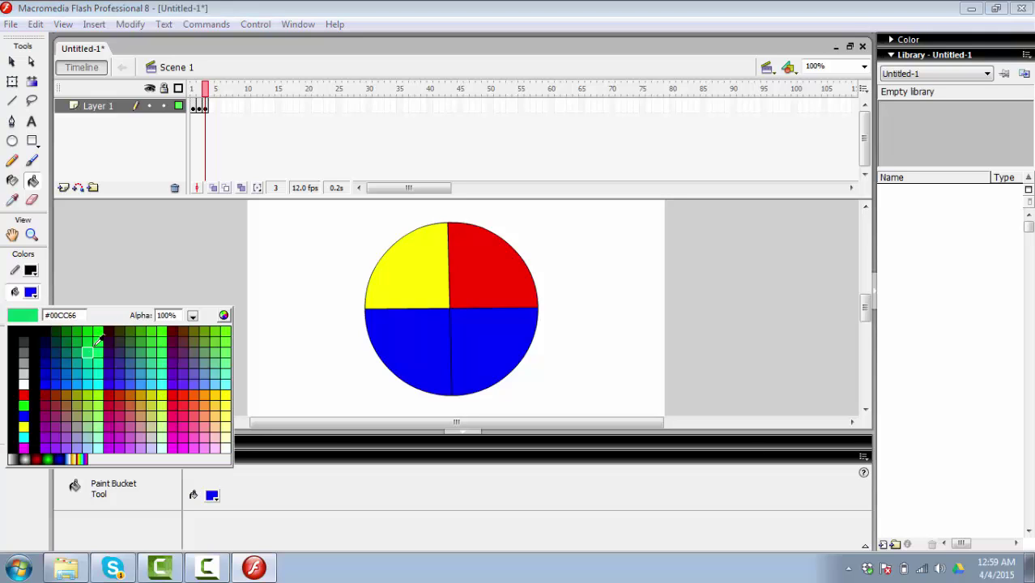
{"action": "left_click", "coordinate": [100, 330]}
{"action": "left_click", "coordinate": [501, 266]}
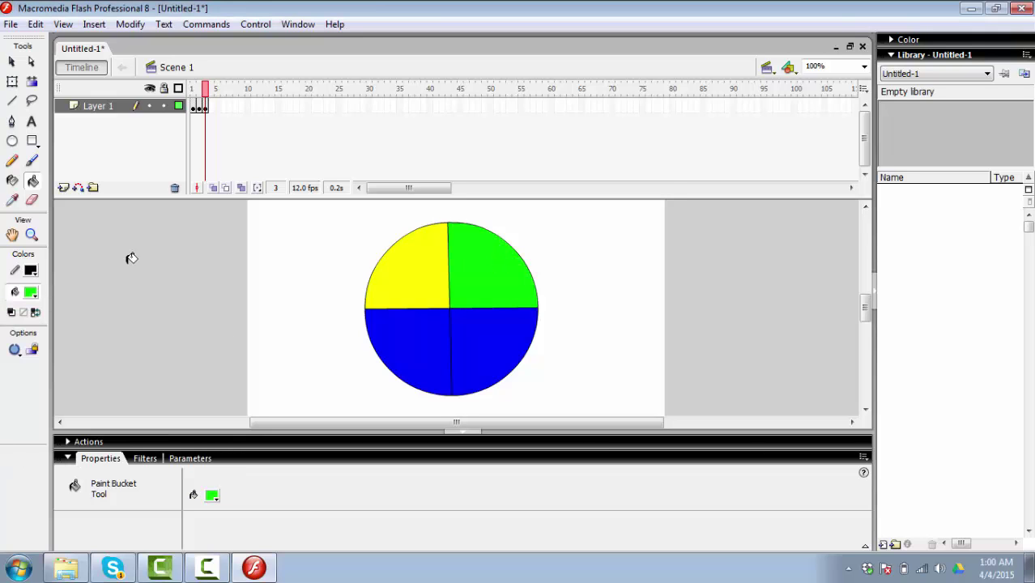
Repaint frame 3's upper-left quarter red and lower-left quarter yellow.
{"action": "left_click", "coordinate": [33, 294]}
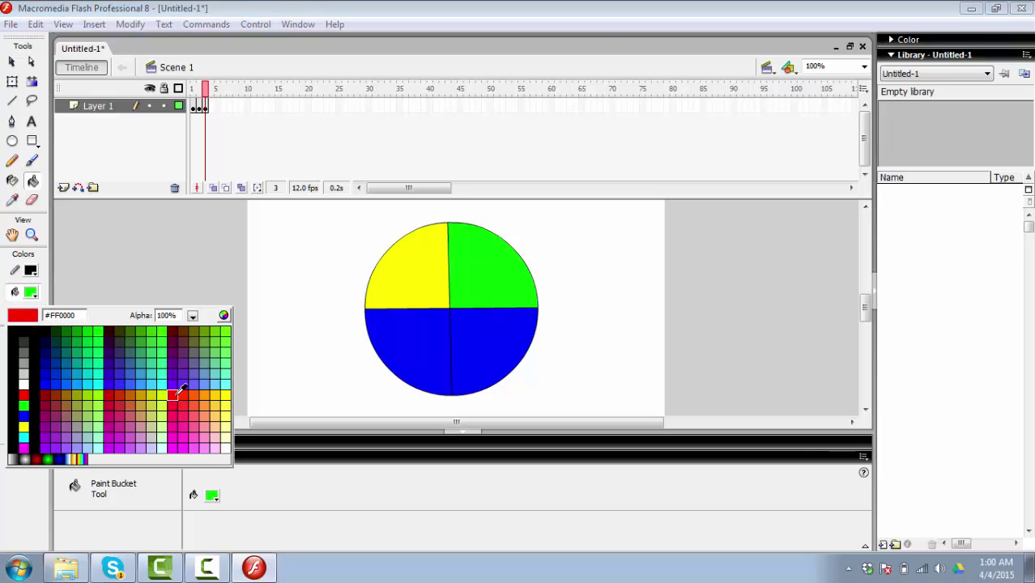
{"action": "left_click", "coordinate": [110, 393]}
{"action": "left_click", "coordinate": [414, 267]}
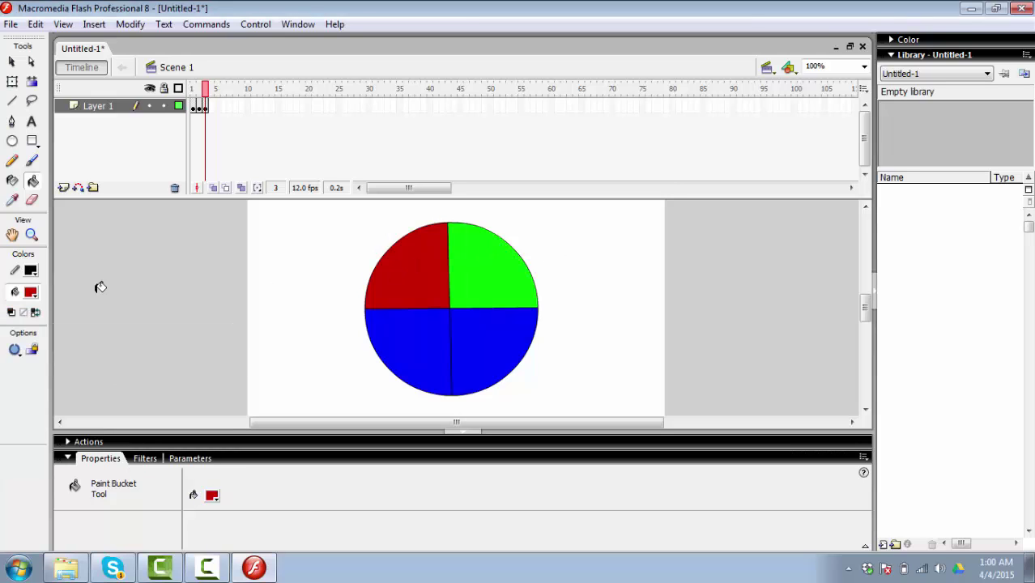
{"action": "left_click", "coordinate": [32, 295]}
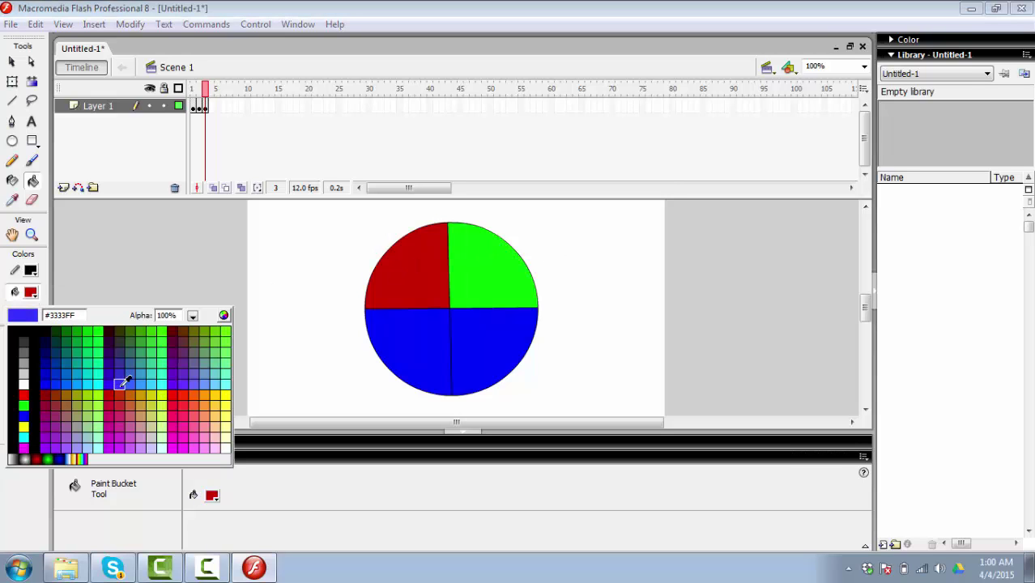
{"action": "left_click", "coordinate": [227, 389]}
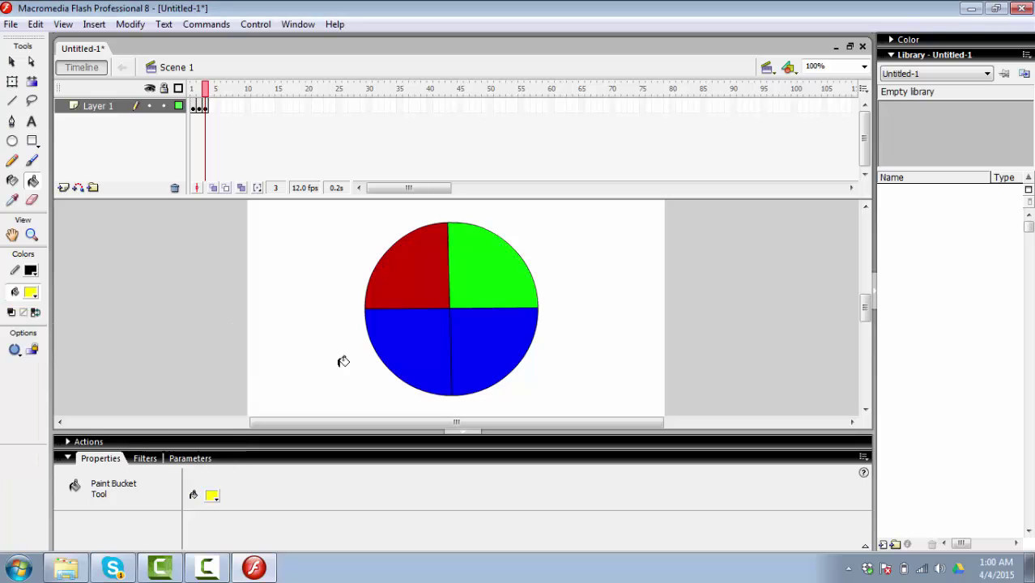
{"action": "left_click", "coordinate": [405, 332]}
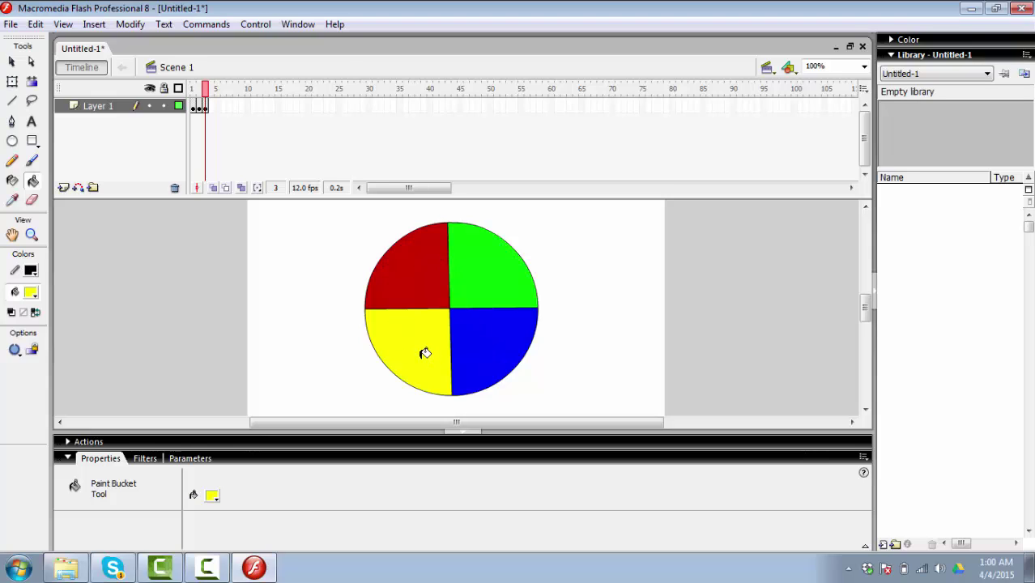
Insert keyframe 4 and repaint the upper-right quarter blue and upper-left green.
{"action": "key", "text": "F6"}
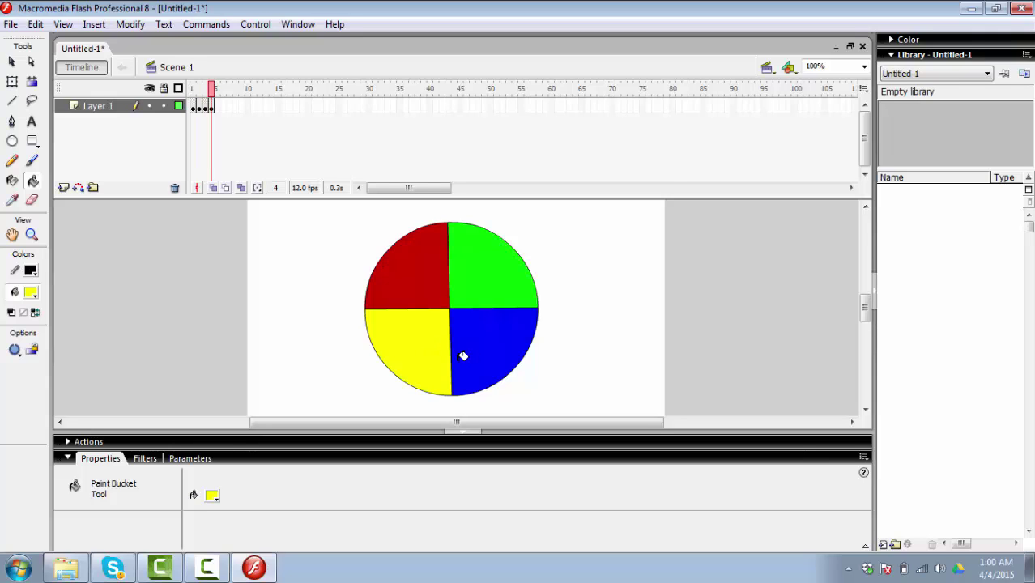
{"action": "left_click", "coordinate": [34, 297]}
{"action": "left_click", "coordinate": [46, 377]}
{"action": "left_click", "coordinate": [481, 274]}
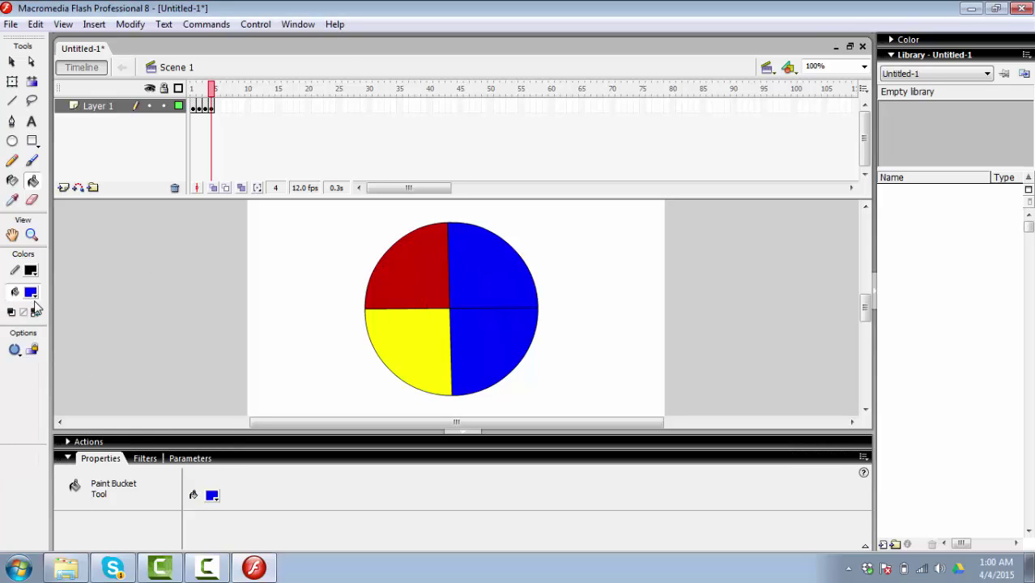
{"action": "left_click", "coordinate": [31, 292]}
{"action": "left_click", "coordinate": [103, 321]}
{"action": "left_click", "coordinate": [394, 270]}
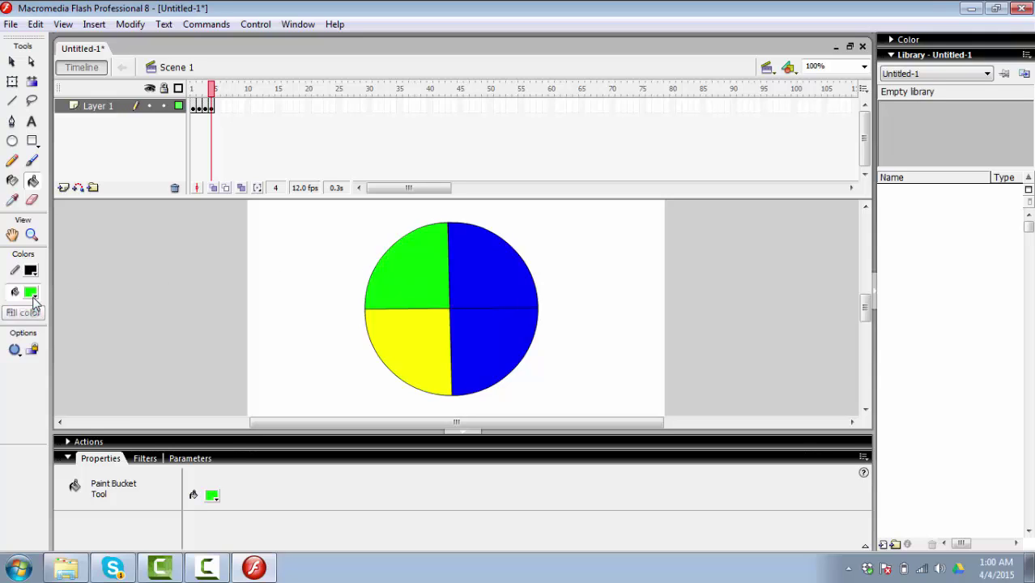
Repaint frame 4's lower-left quarter red and lower-right quarter yellow.
{"action": "left_click", "coordinate": [33, 299]}
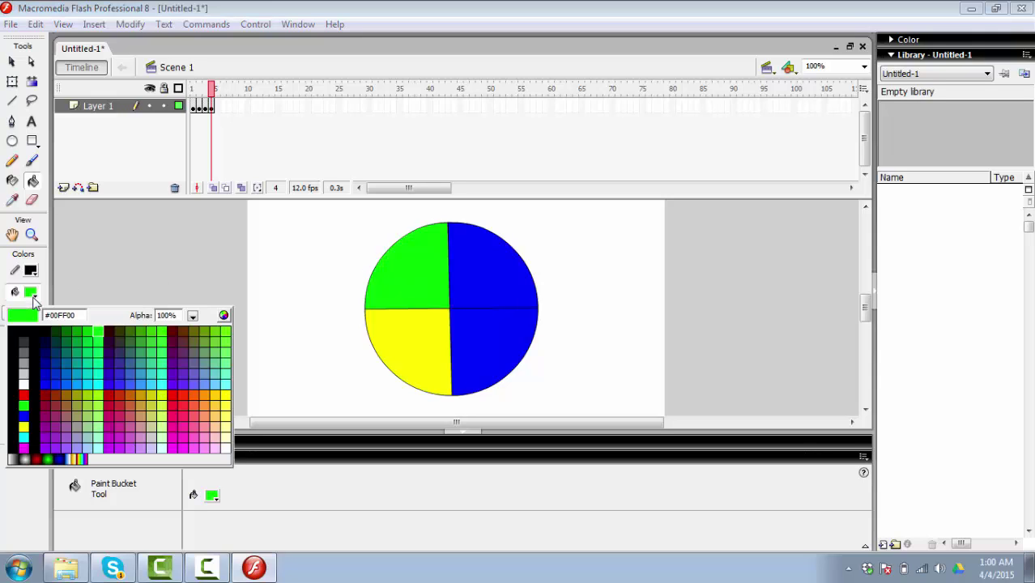
{"action": "left_click", "coordinate": [110, 394]}
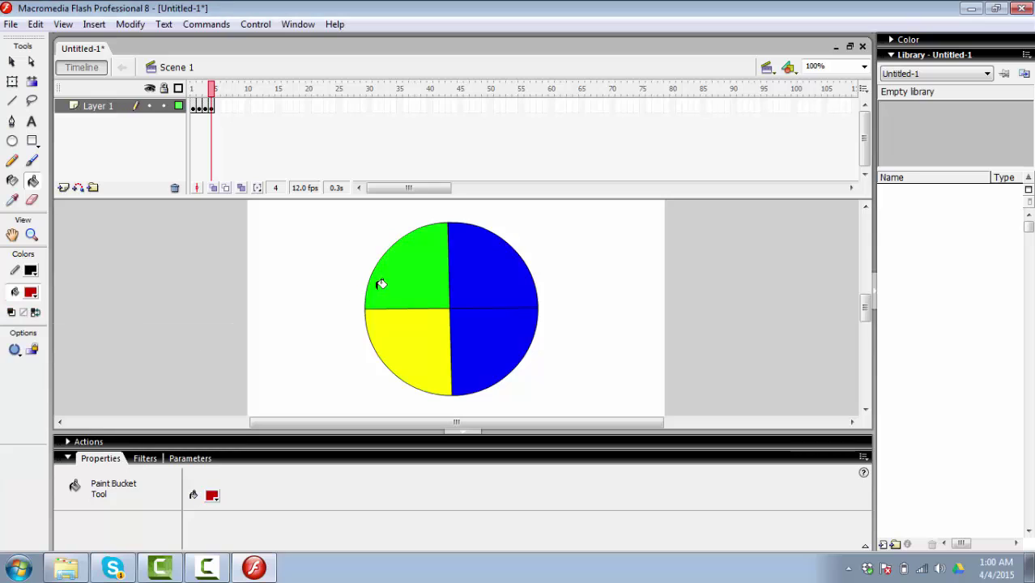
{"action": "left_click", "coordinate": [408, 323]}
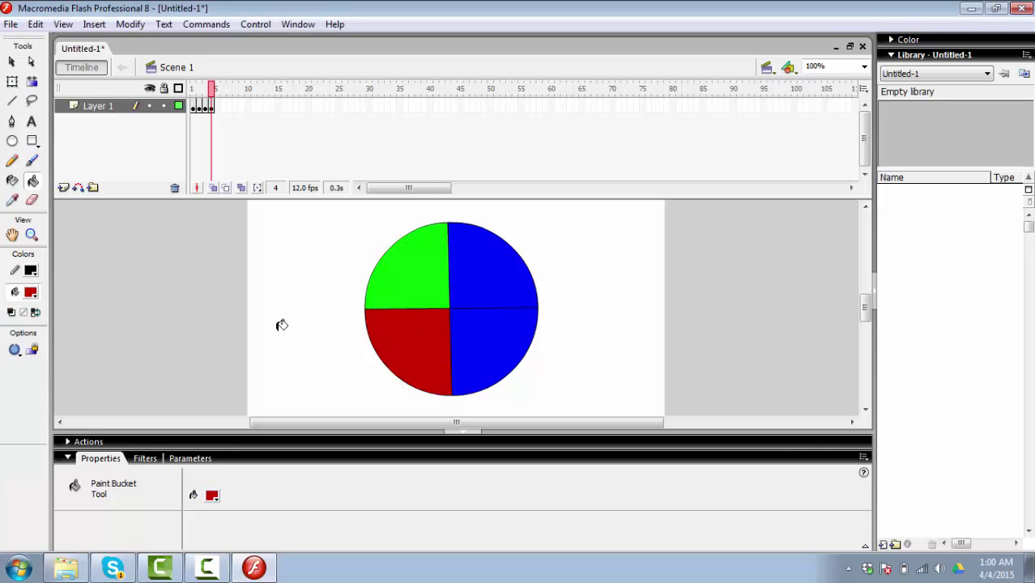
{"action": "left_click", "coordinate": [33, 295]}
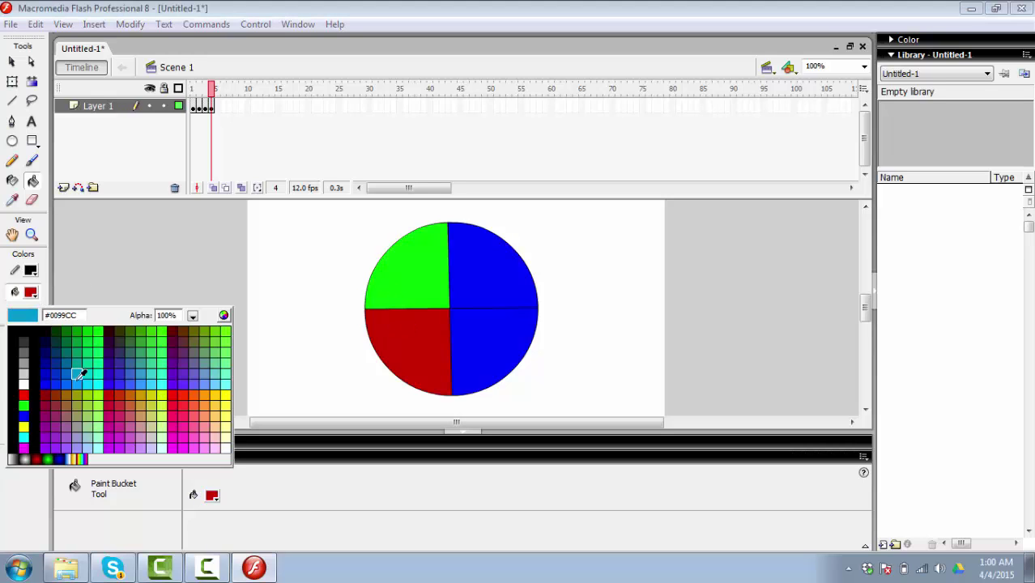
{"action": "left_click", "coordinate": [226, 395]}
{"action": "left_click", "coordinate": [473, 327]}
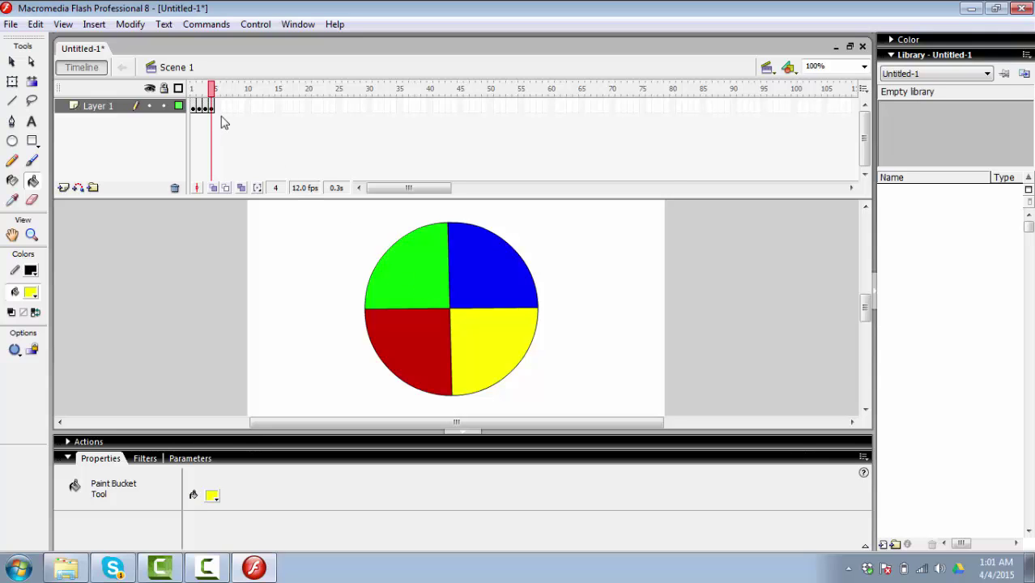
Insert keyframe 5 and step through frames 1 to 5 to preview the colour rotation.
{"action": "key", "text": "F6"}
{"action": "left_click", "coordinate": [193, 107]}
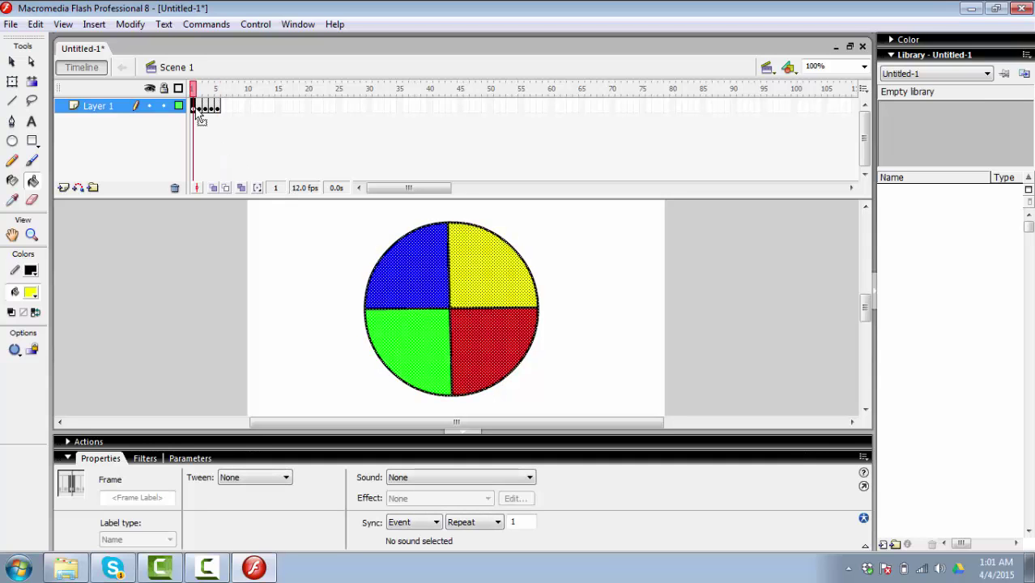
{"action": "left_click", "coordinate": [200, 110]}
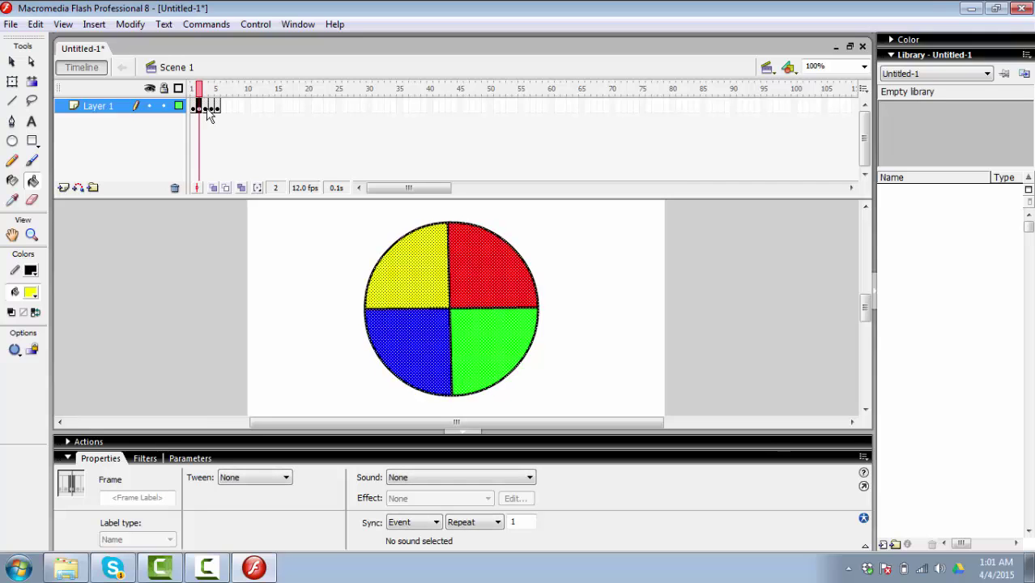
{"action": "left_click", "coordinate": [207, 110]}
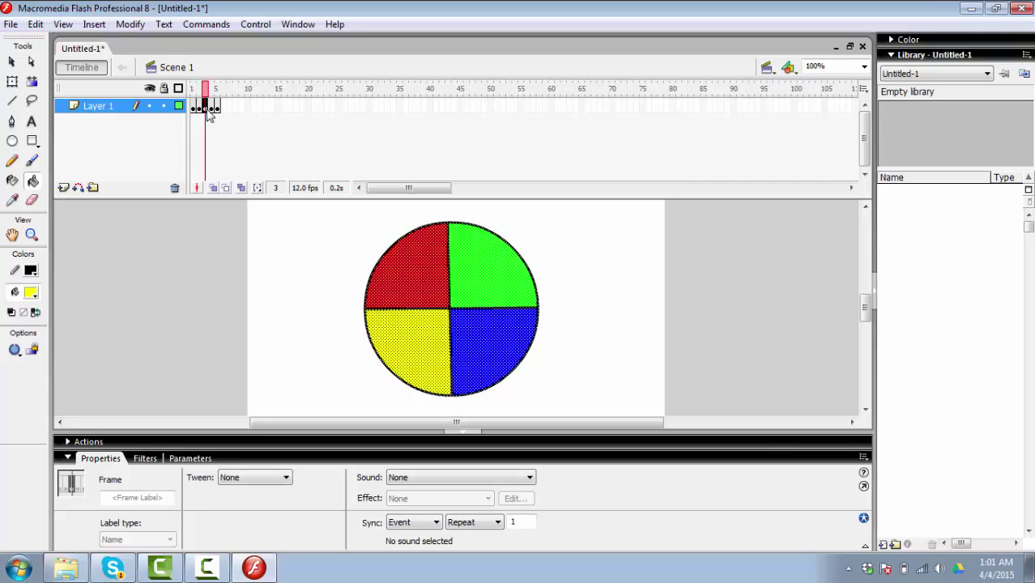
{"action": "left_click", "coordinate": [212, 109]}
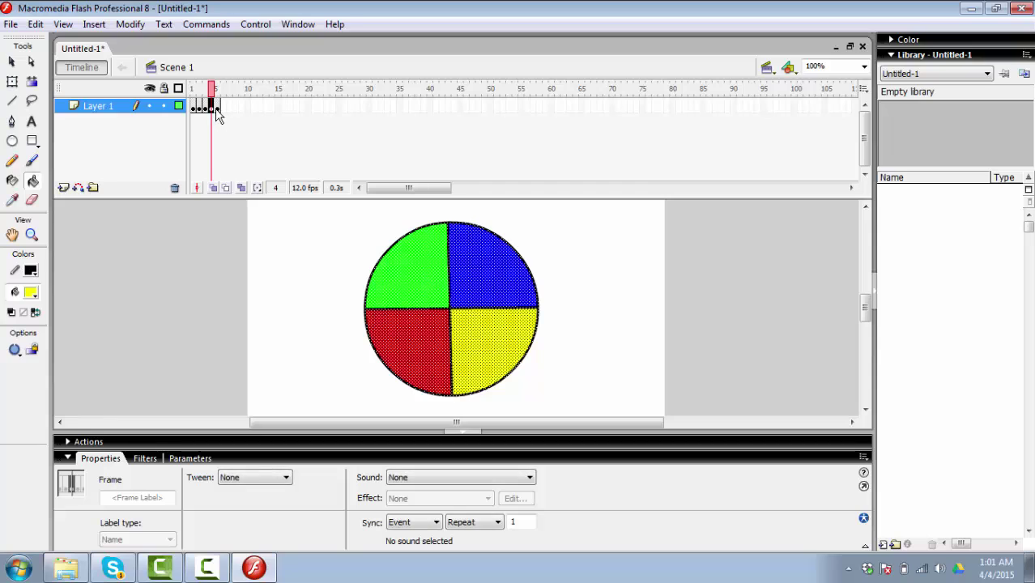
{"action": "left_click", "coordinate": [217, 109]}
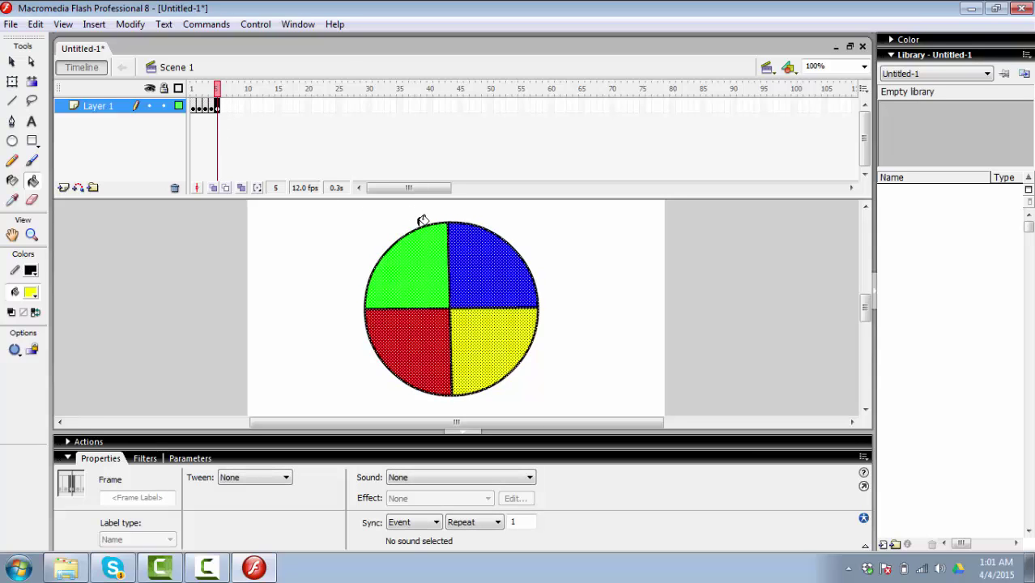
{"action": "left_click", "coordinate": [11, 62]}
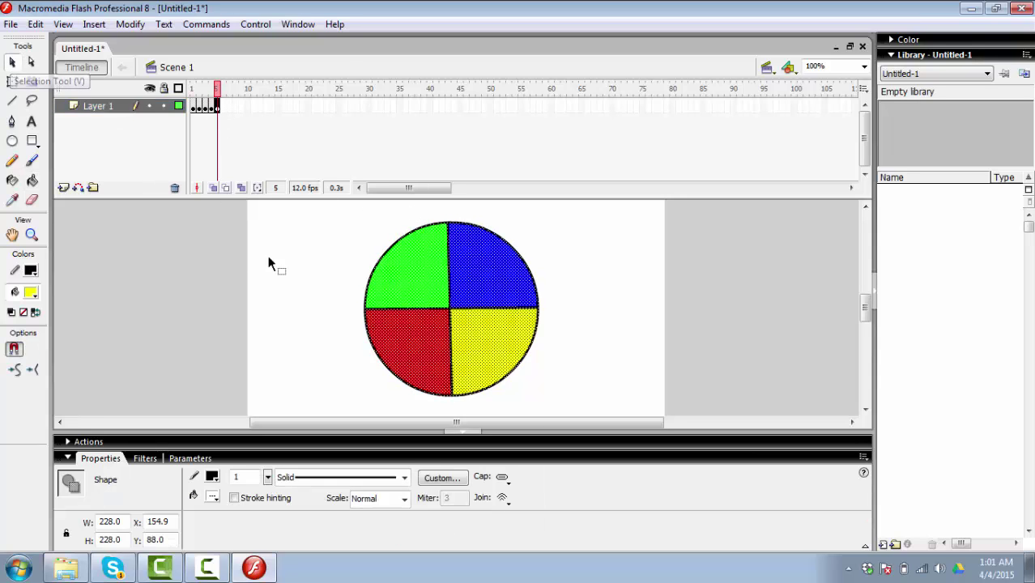
On frame 5, repaint the upper-left quarter blue and the lower-left quarter green.
{"action": "left_click", "coordinate": [315, 237]}
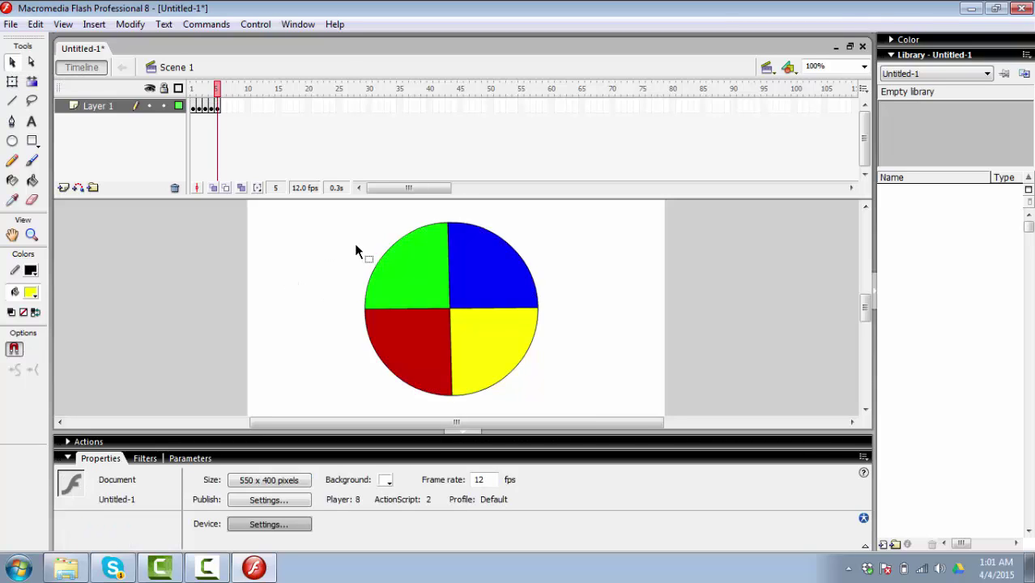
{"action": "left_click", "coordinate": [31, 292]}
{"action": "left_click", "coordinate": [49, 378]}
{"action": "left_click", "coordinate": [33, 180]}
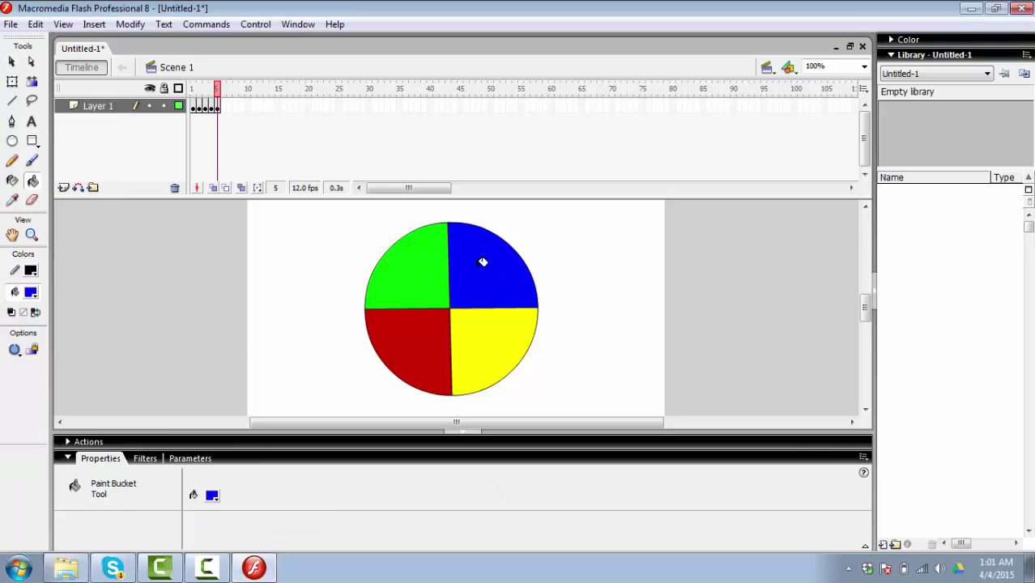
{"action": "left_click", "coordinate": [411, 268]}
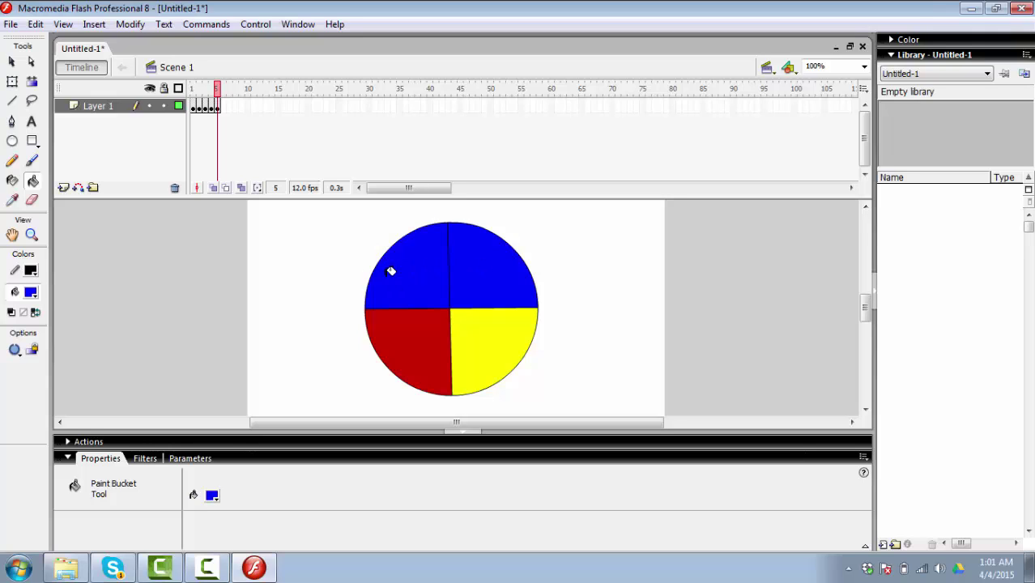
{"action": "left_click", "coordinate": [31, 293]}
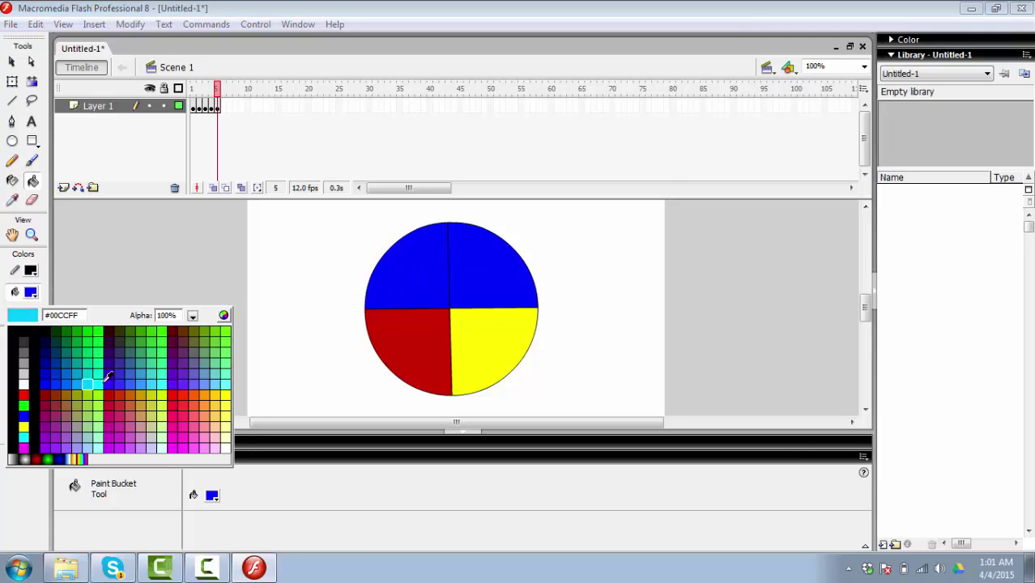
{"action": "left_click", "coordinate": [101, 329]}
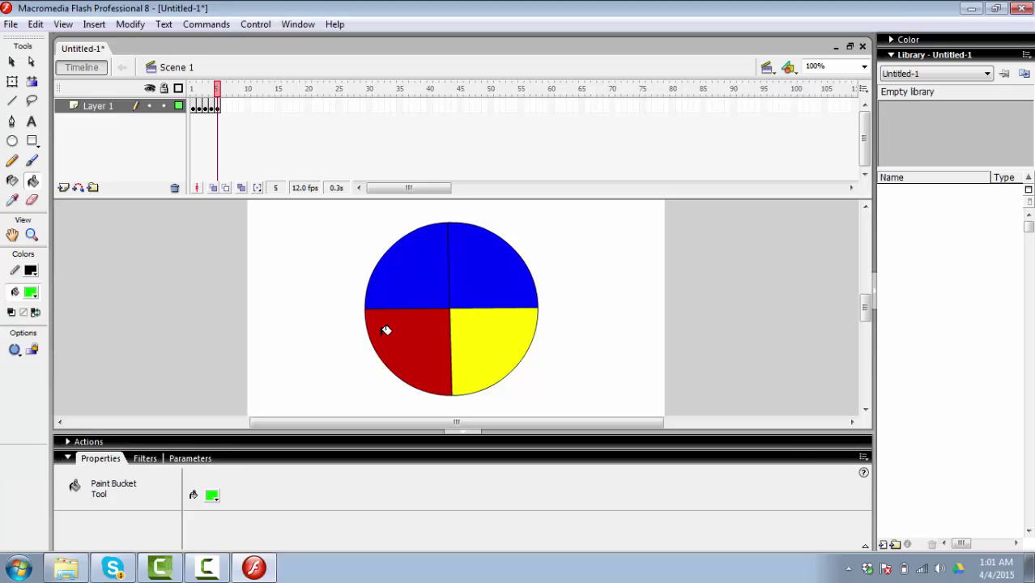
{"action": "left_click", "coordinate": [405, 328]}
Repaint frame 5's lower-right quarter red and upper-right quarter yellow.
{"action": "left_click", "coordinate": [32, 293]}
{"action": "left_click", "coordinate": [109, 396]}
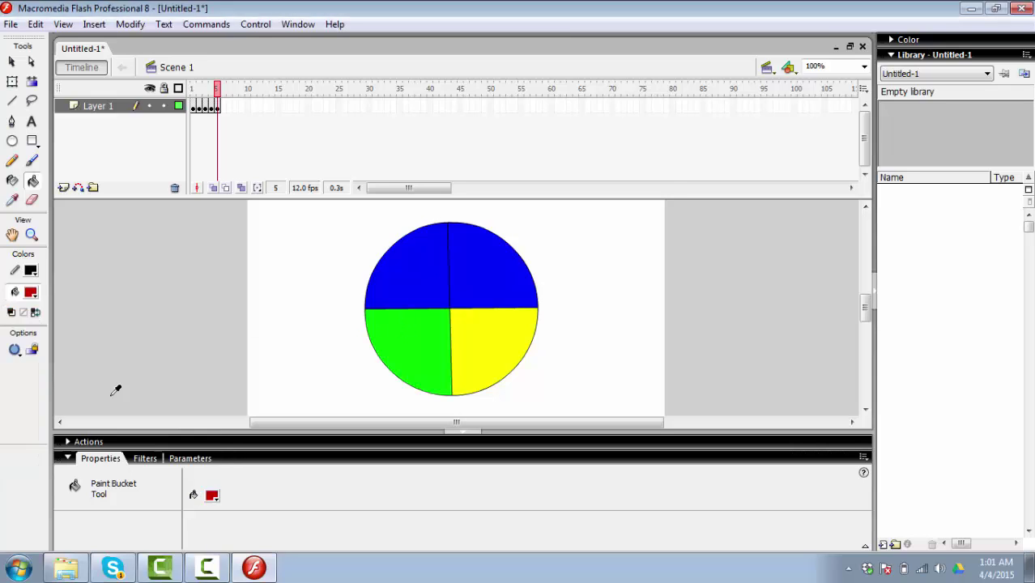
{"action": "left_click", "coordinate": [502, 341]}
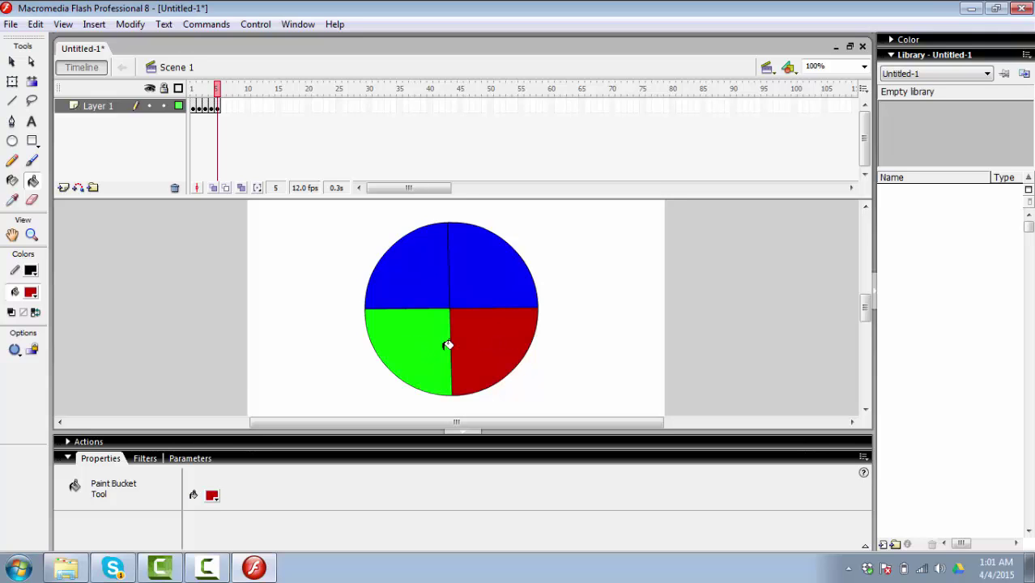
{"action": "left_click", "coordinate": [32, 295]}
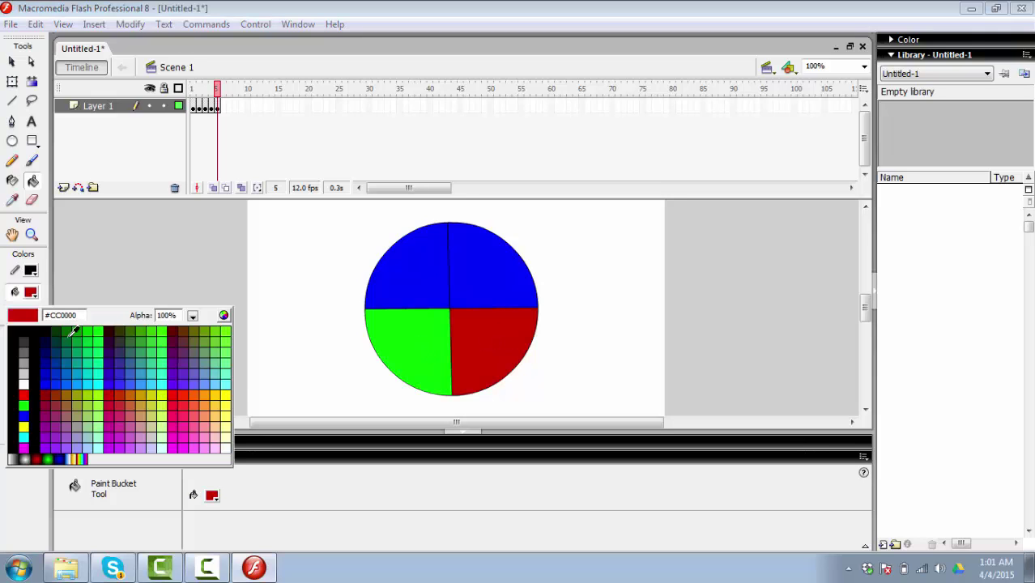
{"action": "left_click", "coordinate": [230, 397]}
{"action": "left_click", "coordinate": [491, 271]}
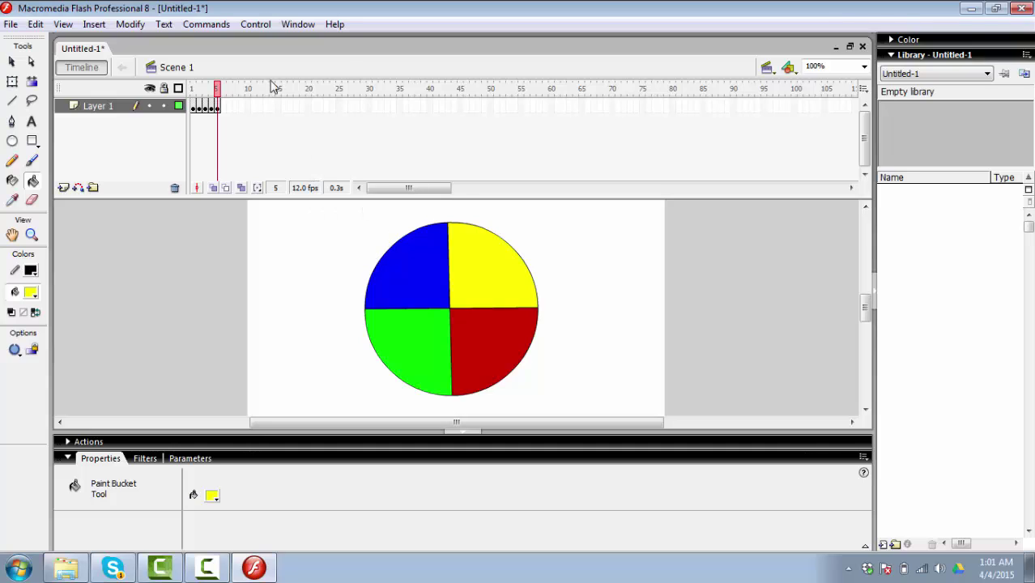
Turn on Loop Playback and play the rotating four-colour circle animation on the stage.
{"action": "left_click", "coordinate": [254, 28]}
{"action": "left_click", "coordinate": [268, 43]}
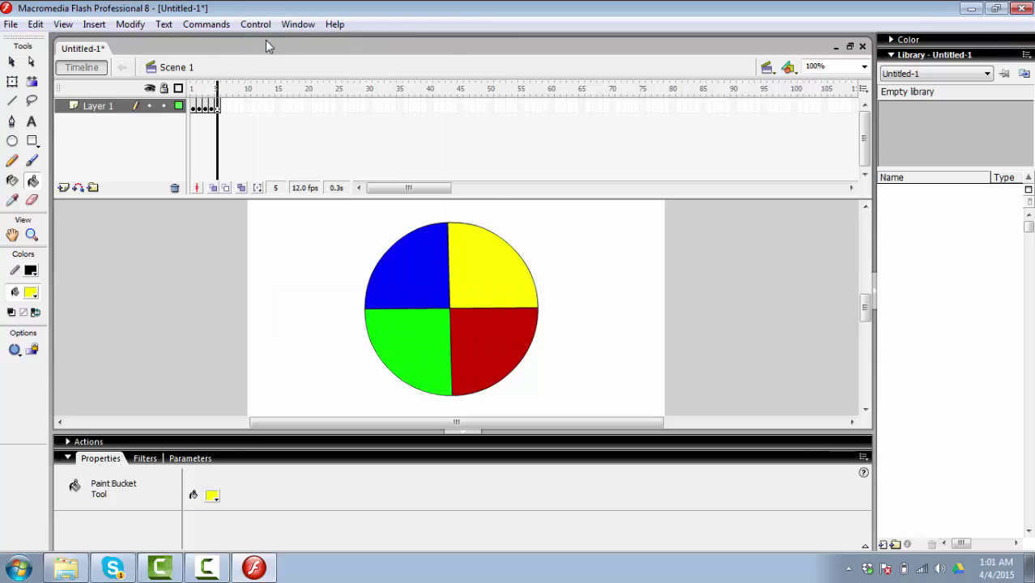
{"action": "left_click", "coordinate": [259, 29]}
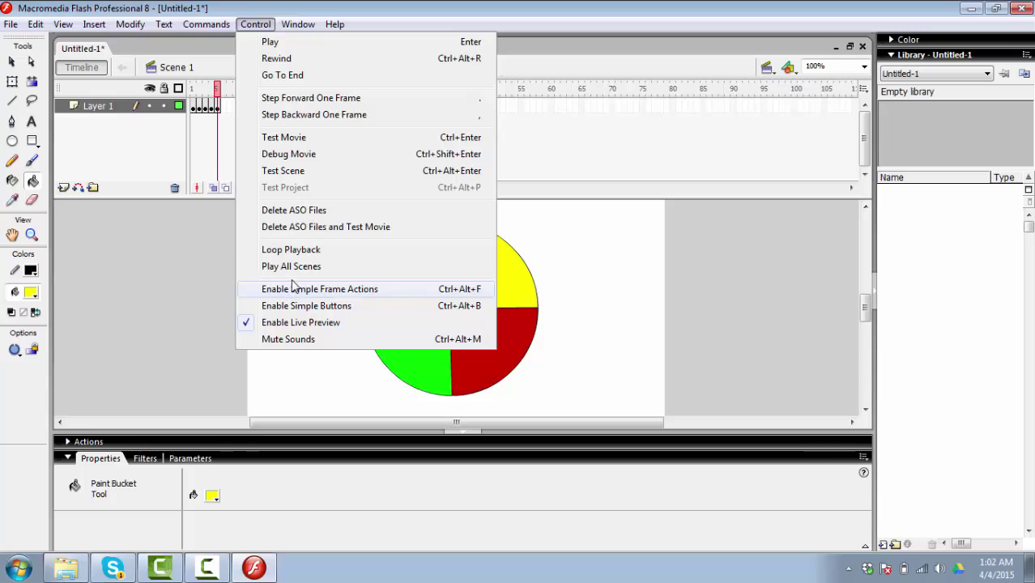
{"action": "left_click", "coordinate": [299, 250]}
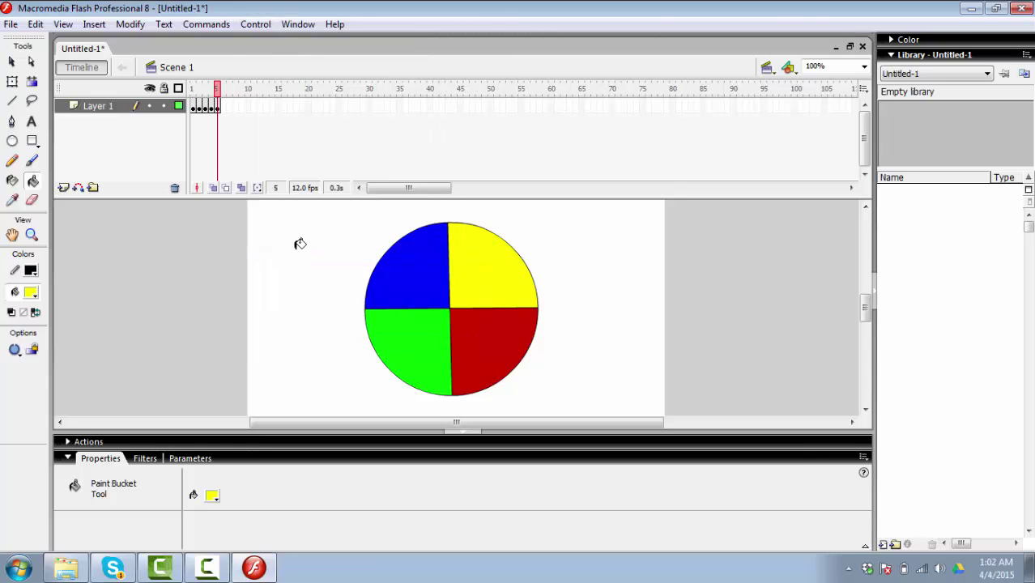
{"action": "left_click", "coordinate": [256, 24]}
{"action": "left_click", "coordinate": [264, 39]}
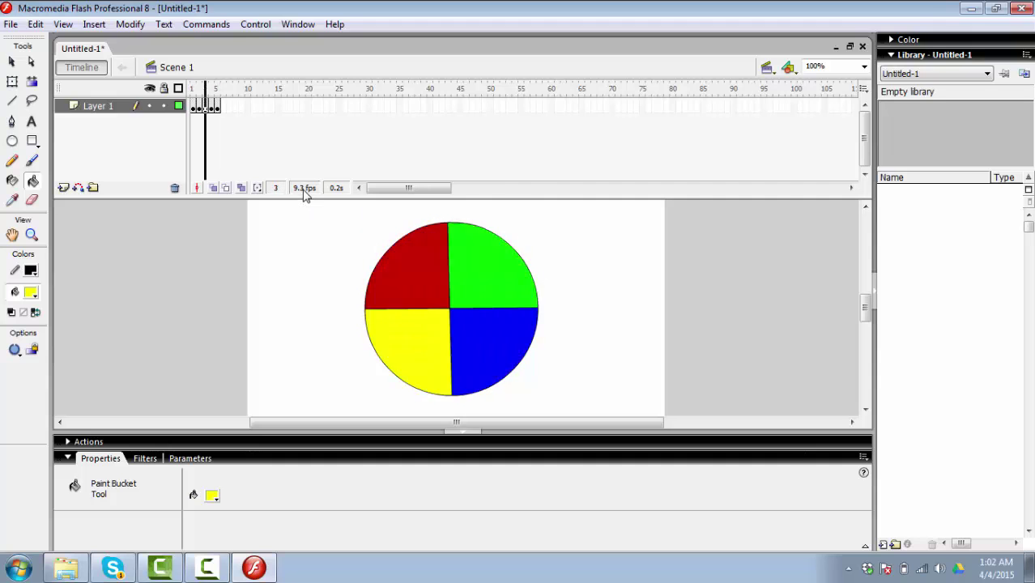
Change the document frame rate to 4 fps, then stop and replay the animation.
{"action": "double_click", "coordinate": [305, 189]}
{"action": "type", "text": "4"}
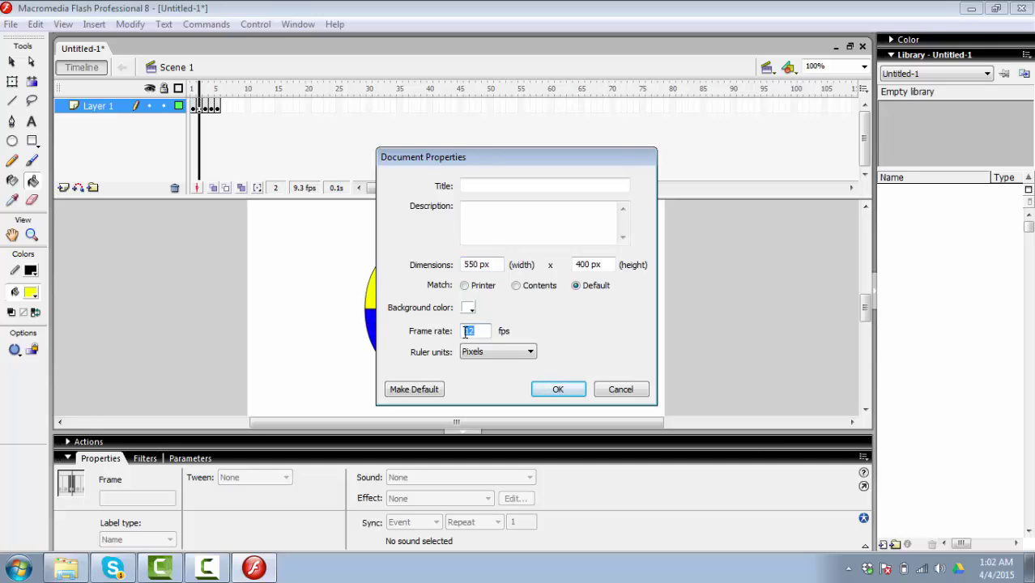
{"action": "left_click", "coordinate": [559, 389]}
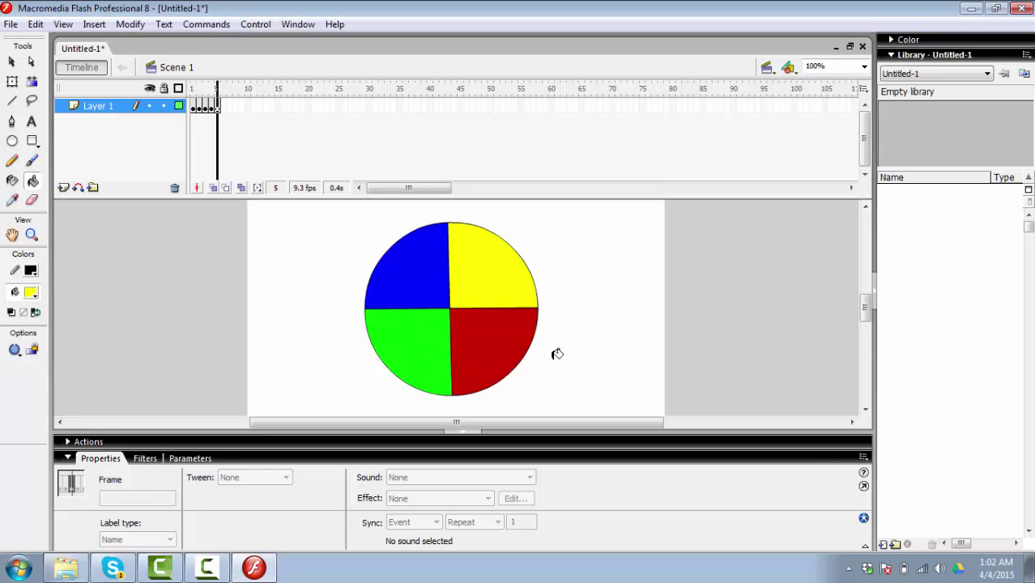
{"action": "left_click", "coordinate": [252, 29]}
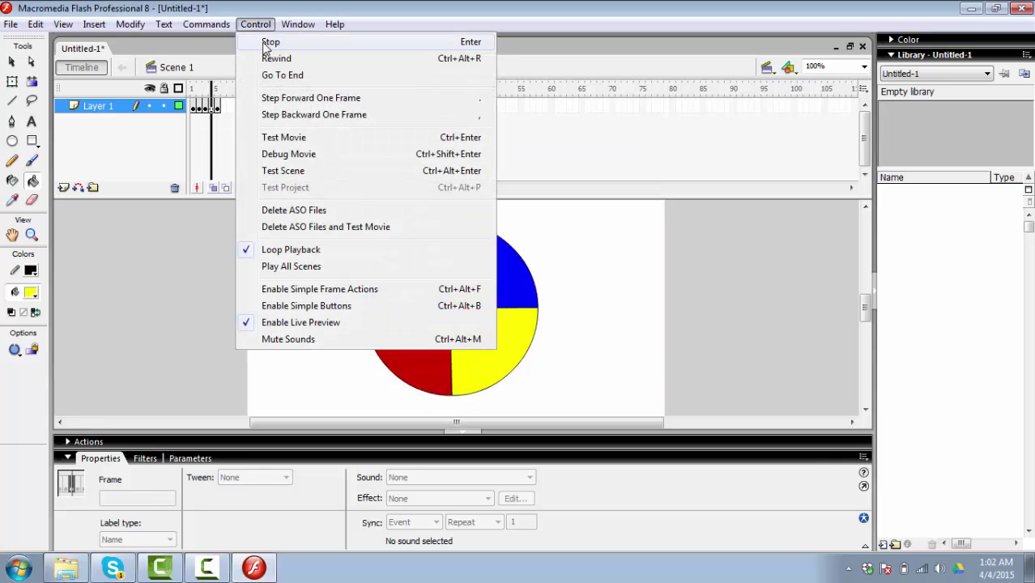
{"action": "left_click", "coordinate": [252, 39]}
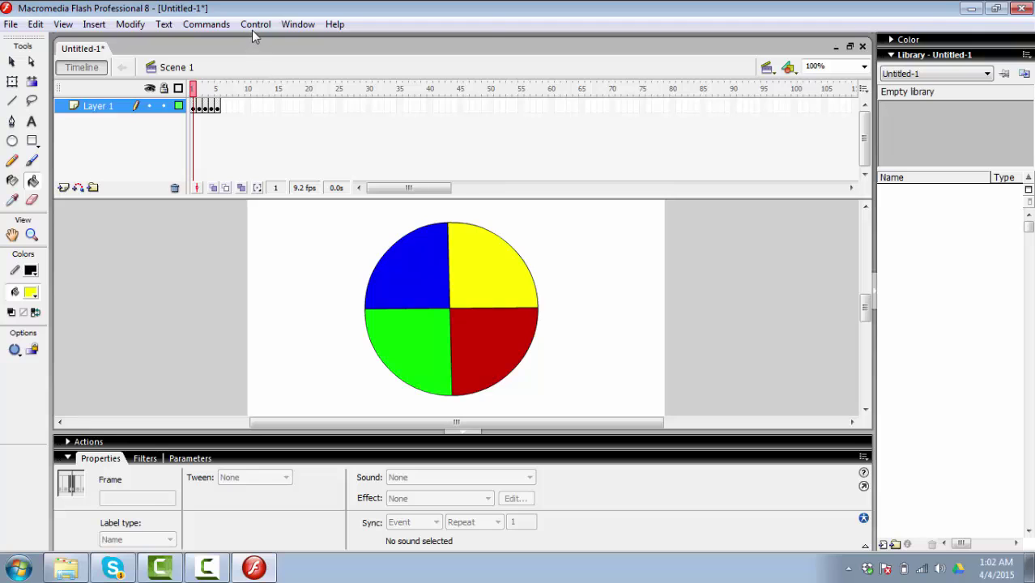
{"action": "left_click", "coordinate": [252, 30]}
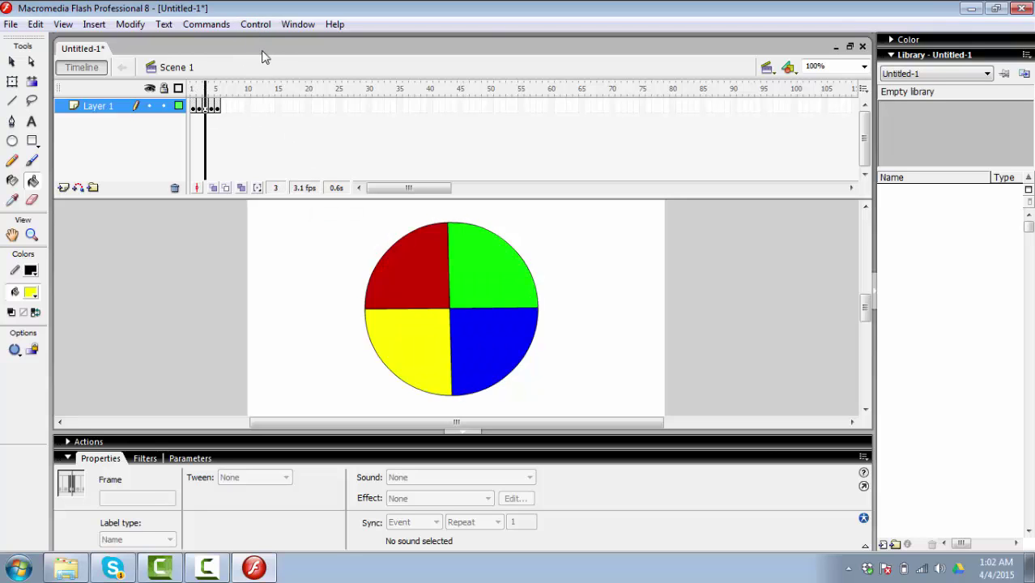
Stop playback, lower the frame rate to 2 fps, and play the animation.
{"action": "left_click", "coordinate": [255, 24]}
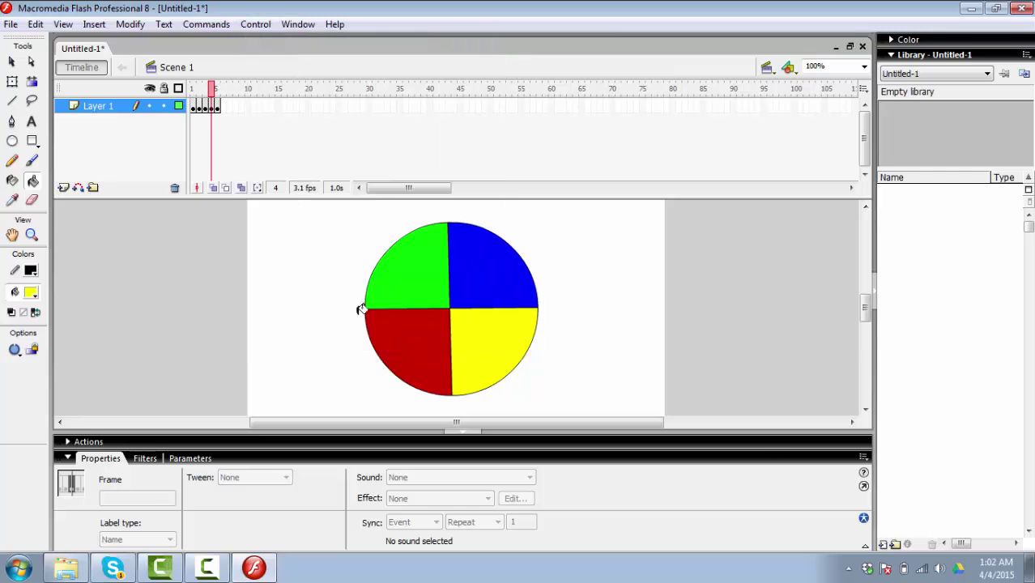
{"action": "double_click", "coordinate": [301, 193]}
{"action": "double_click", "coordinate": [469, 331]}
{"action": "type", "text": "2"}
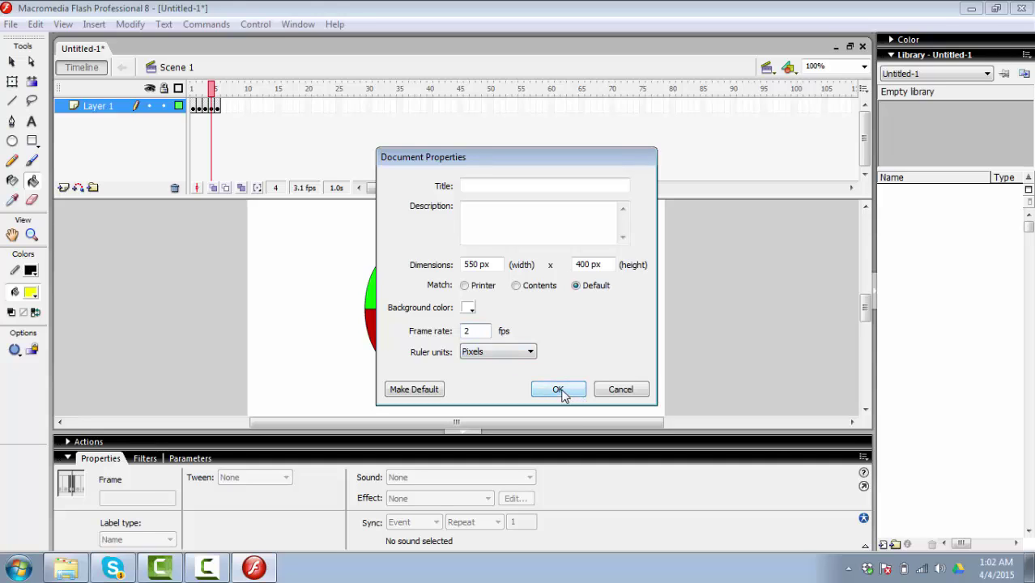
{"action": "left_click", "coordinate": [559, 390]}
{"action": "left_click", "coordinate": [253, 26]}
{"action": "left_click", "coordinate": [261, 42]}
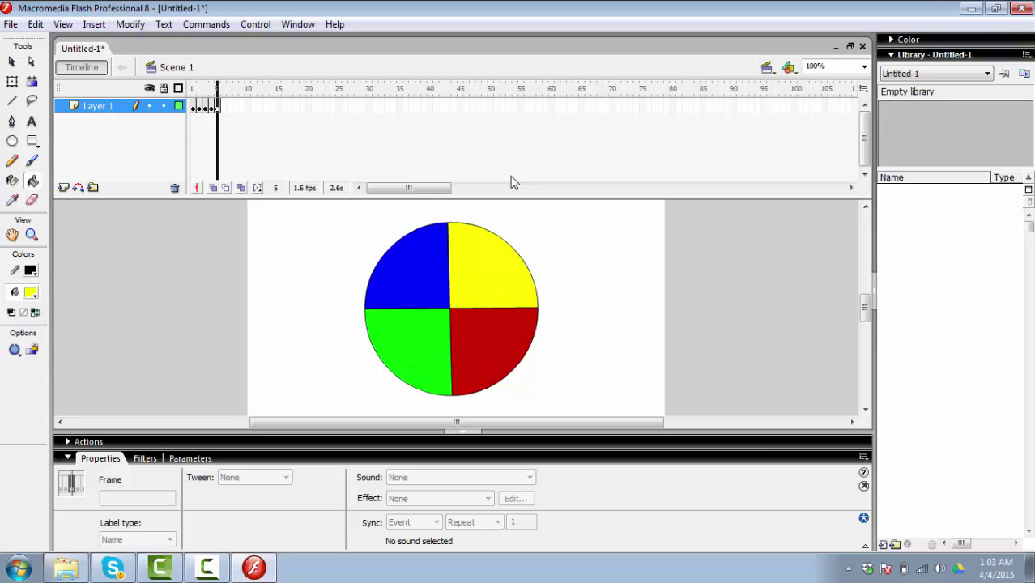
Raise the frame rate to 3 fps, then stop and restart the looping animation.
{"action": "double_click", "coordinate": [299, 191]}
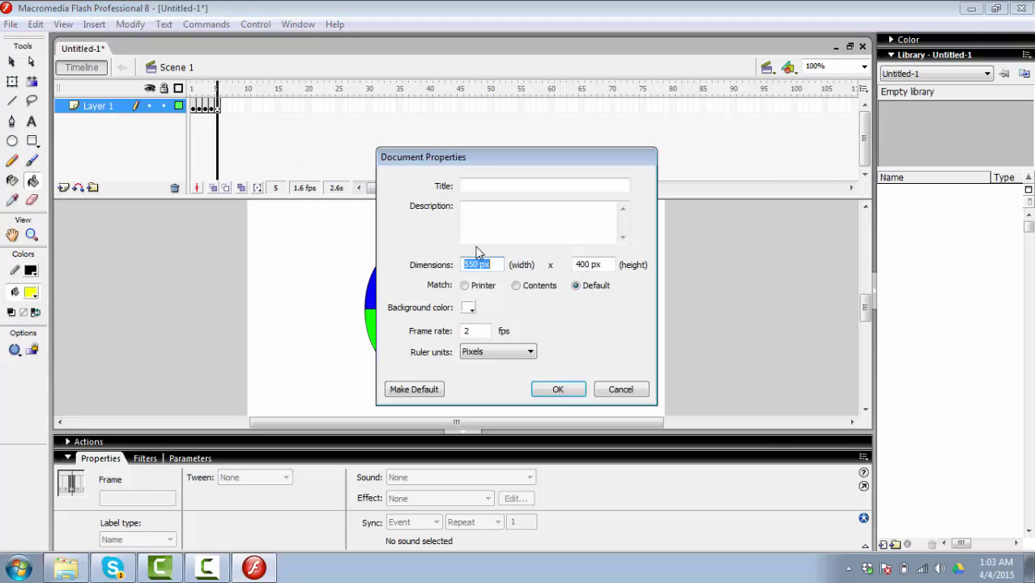
{"action": "double_click", "coordinate": [469, 331]}
{"action": "type", "text": "3"}
{"action": "left_click", "coordinate": [558, 390]}
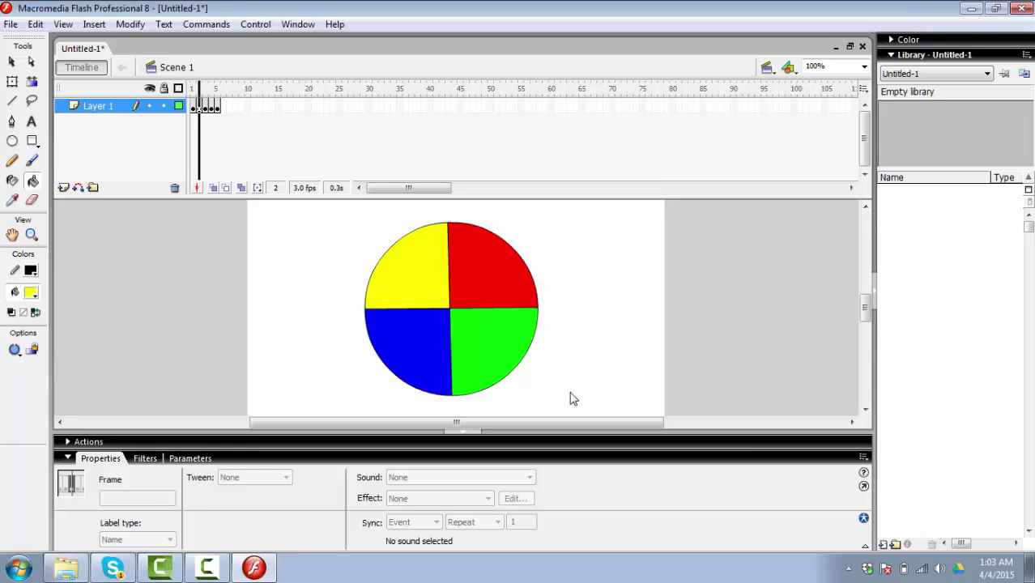
{"action": "left_click", "coordinate": [255, 25]}
{"action": "left_click", "coordinate": [267, 42]}
{"action": "left_click", "coordinate": [255, 24]}
{"action": "left_click", "coordinate": [267, 41]}
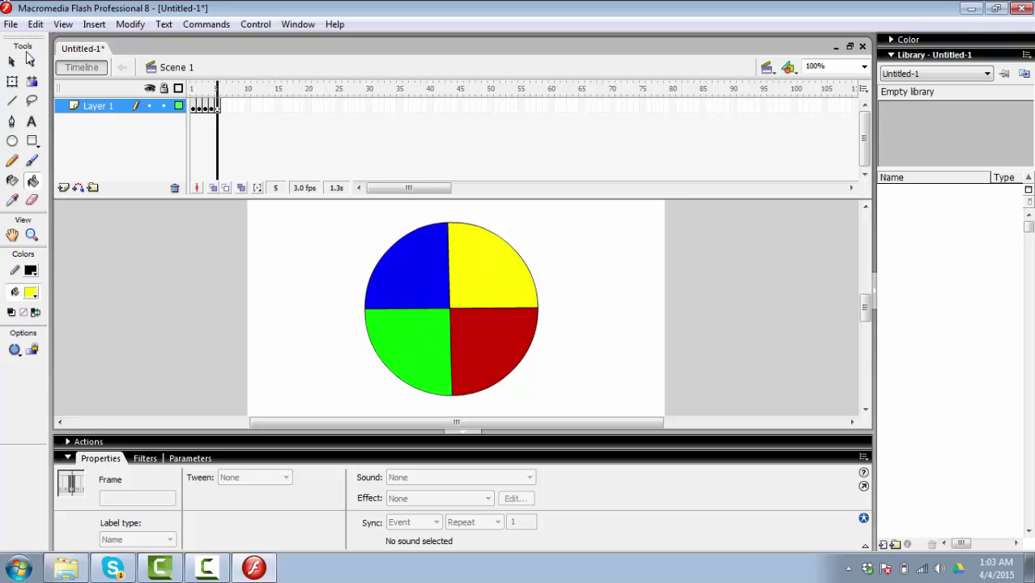
Export the movie as firstproject.swf to Documents, accepting the default Flash Player settings.
{"action": "left_click", "coordinate": [11, 24]}
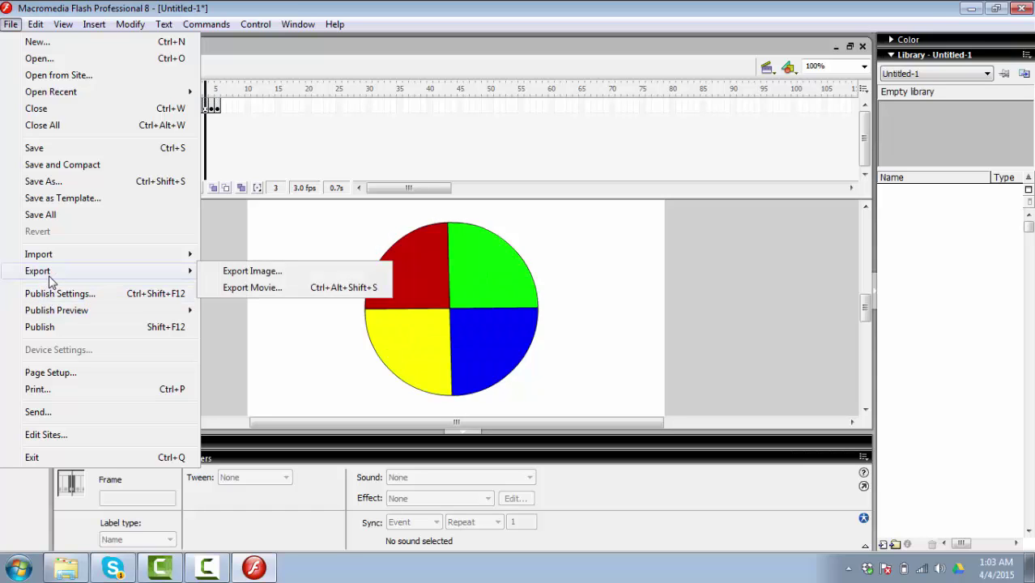
{"action": "left_click", "coordinate": [273, 289]}
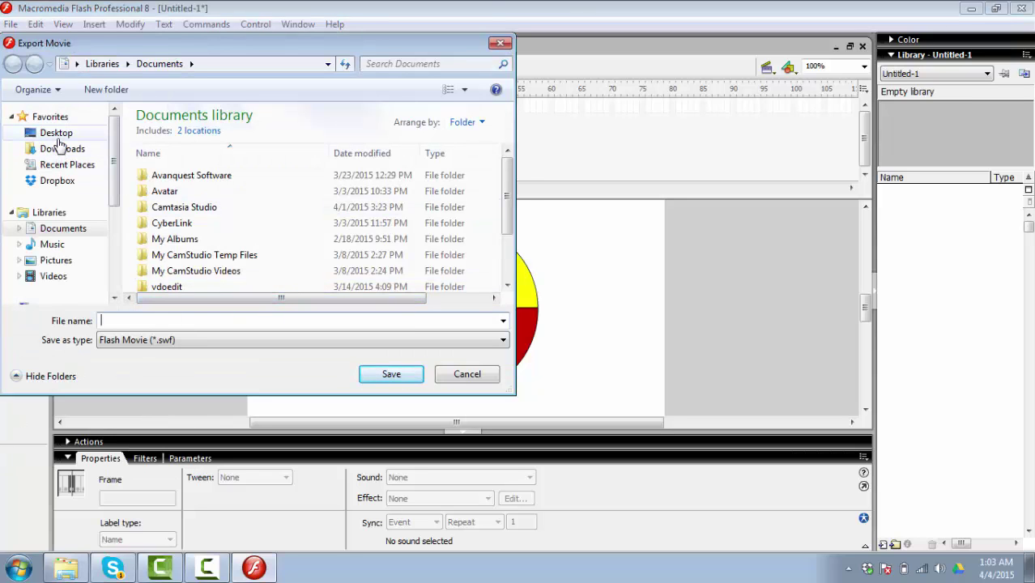
{"action": "scroll", "coordinate": [116, 176], "scroll_direction": "down", "scroll_amount": 1}
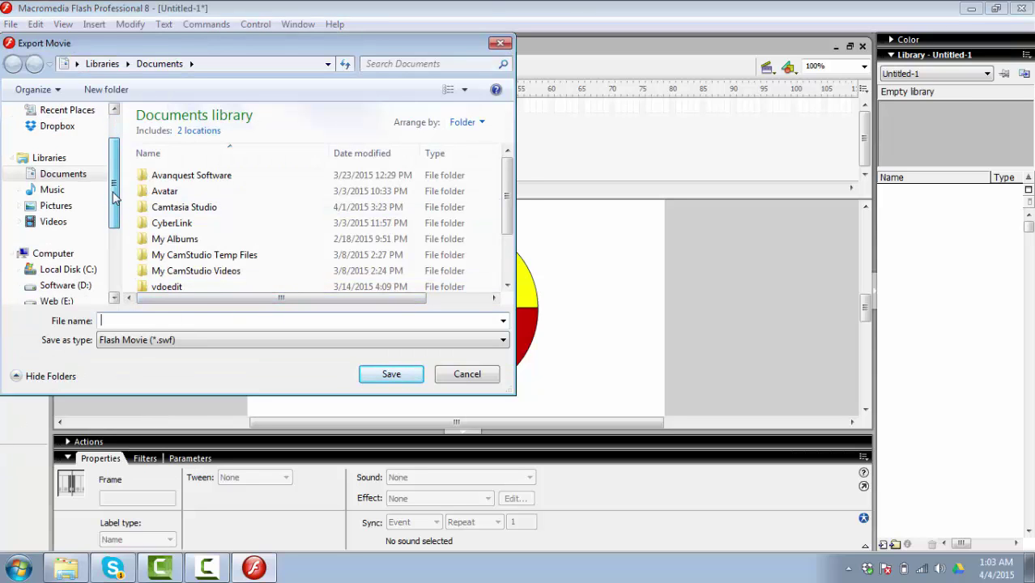
{"action": "left_click_drag", "start_coordinate": [508, 225], "coordinate": [511, 266]}
{"action": "type", "text": "f"}
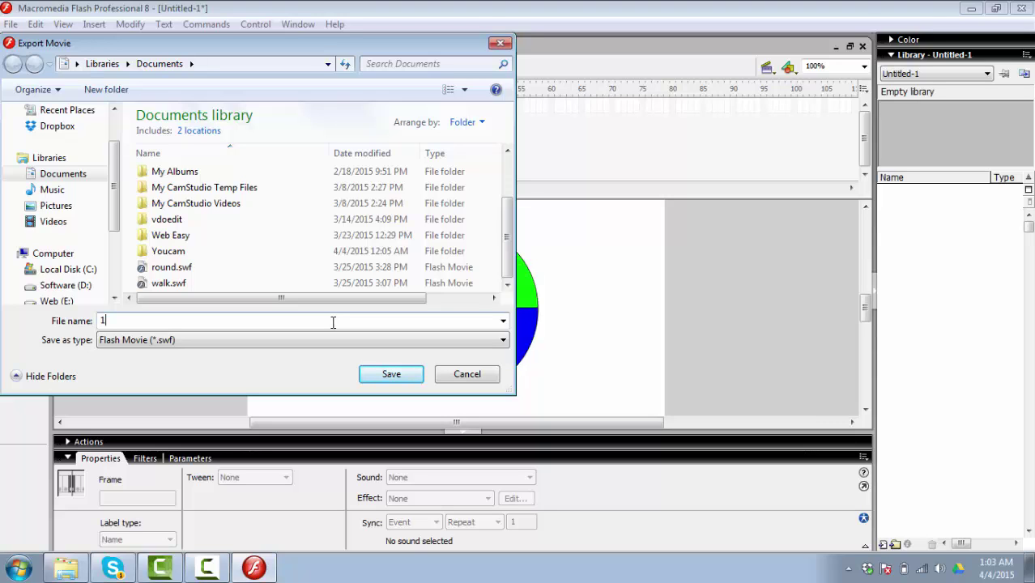
{"action": "type", "text": "irst"}
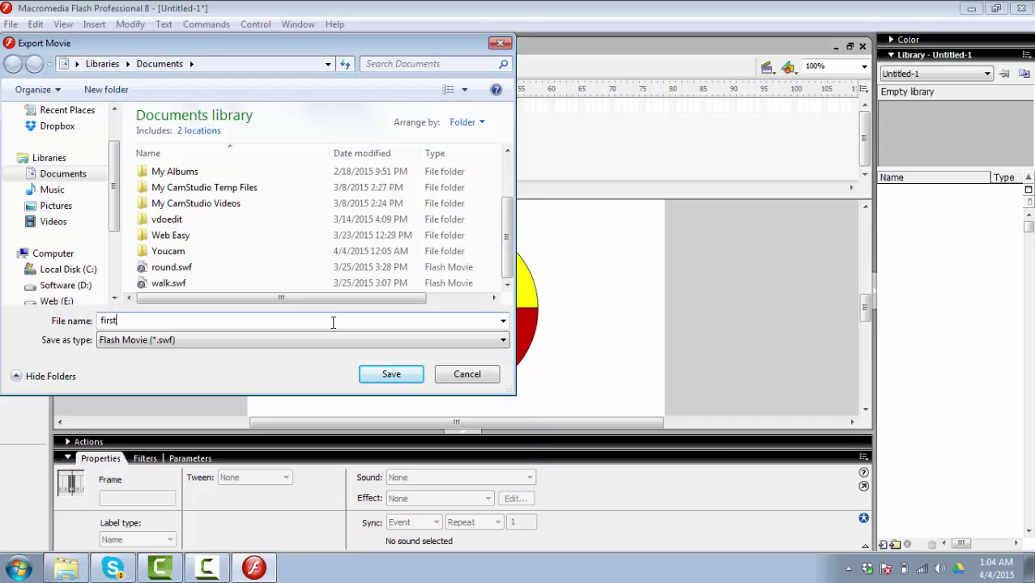
{"action": "type", "text": "pro"}
{"action": "type", "text": "ject"}
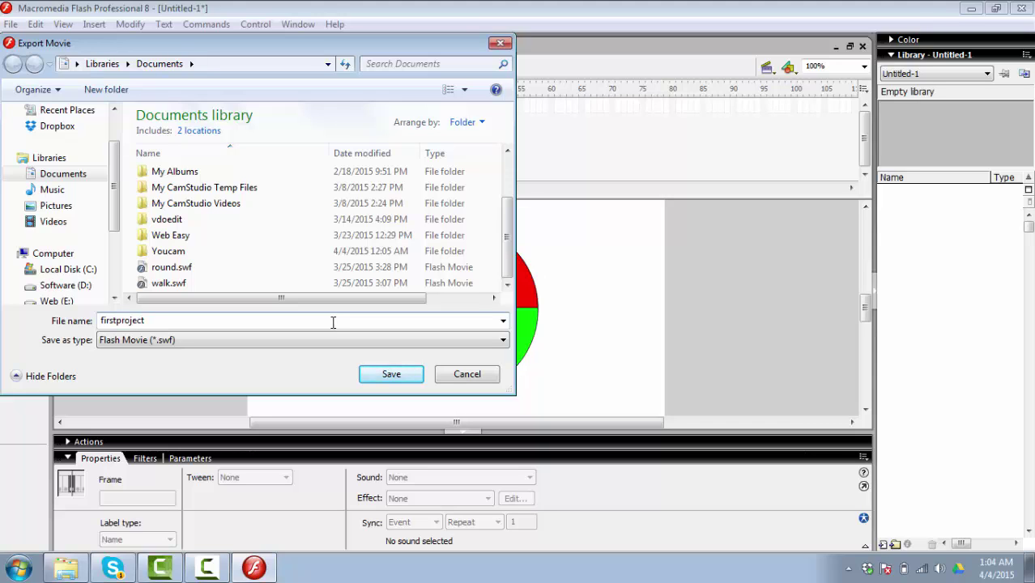
{"action": "left_click", "coordinate": [389, 375]}
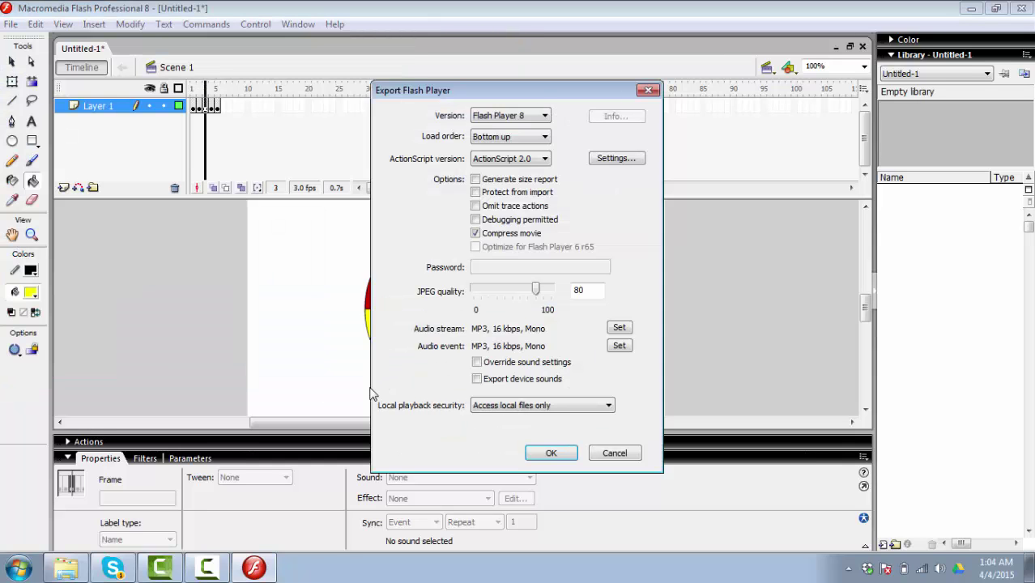
{"action": "left_click", "coordinate": [554, 452]}
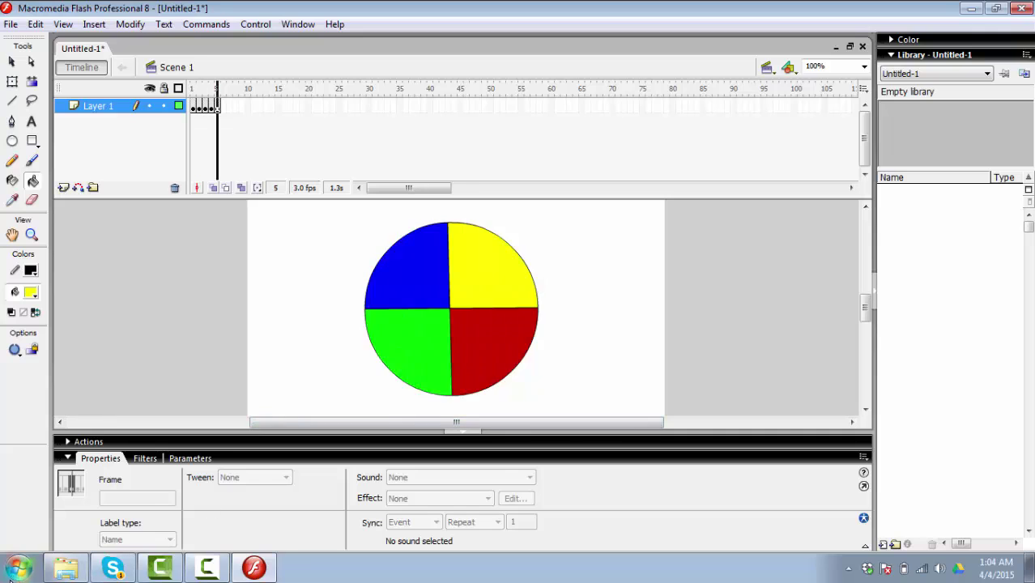
In Windows Explorer's Documents library, double-click firstproject.swf to play the exported circle movie.
{"action": "left_click", "coordinate": [67, 567]}
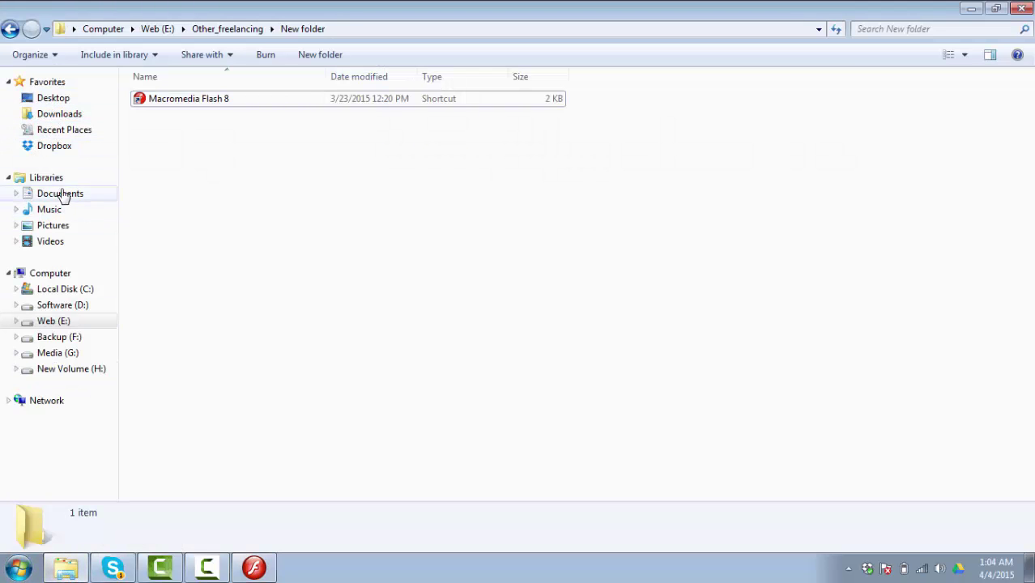
{"action": "left_click", "coordinate": [69, 196]}
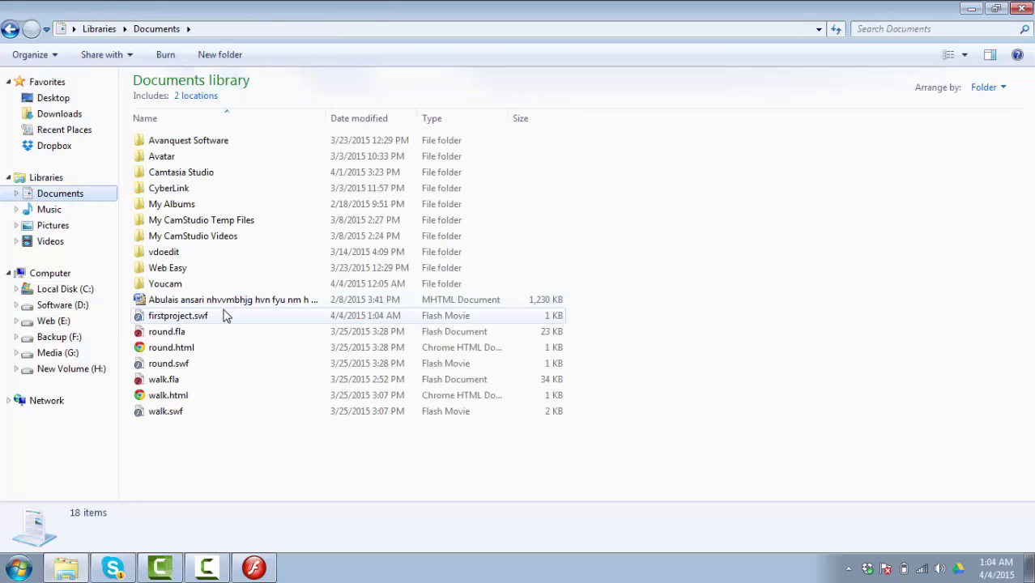
{"action": "mouse_move", "coordinate": [179, 316]}
{"action": "double_click", "coordinate": [201, 318]}
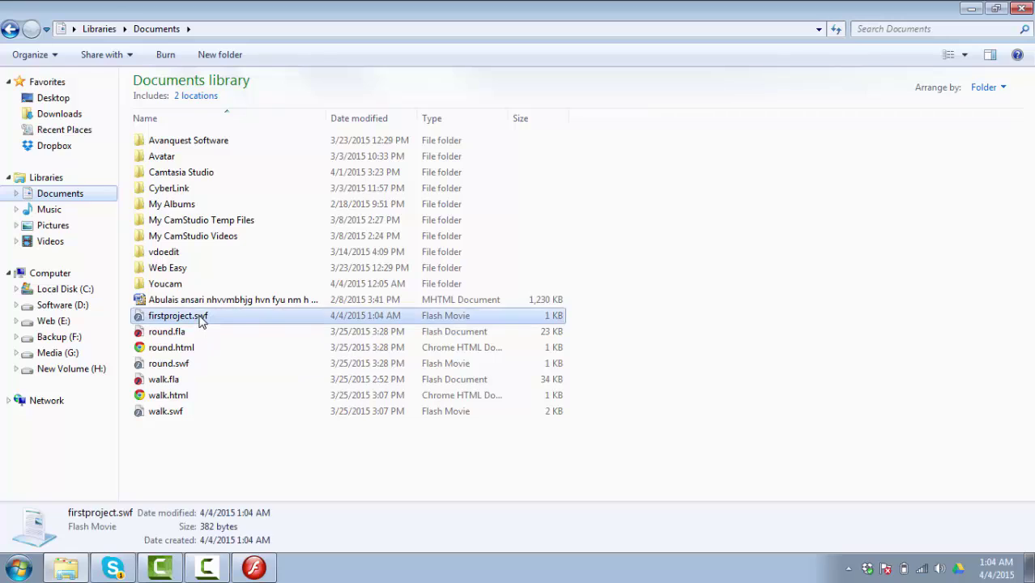